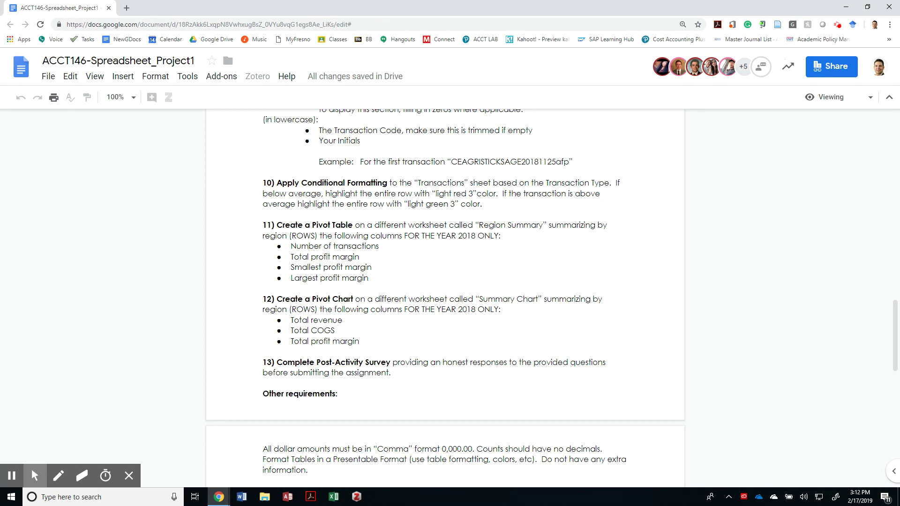
# Switch from the assignment document to the spreadsheet and create a pivot table on a new sheet from all the Transactions data
pyautogui.moveTo(543, 225); pyautogui.dragTo(482, 226)
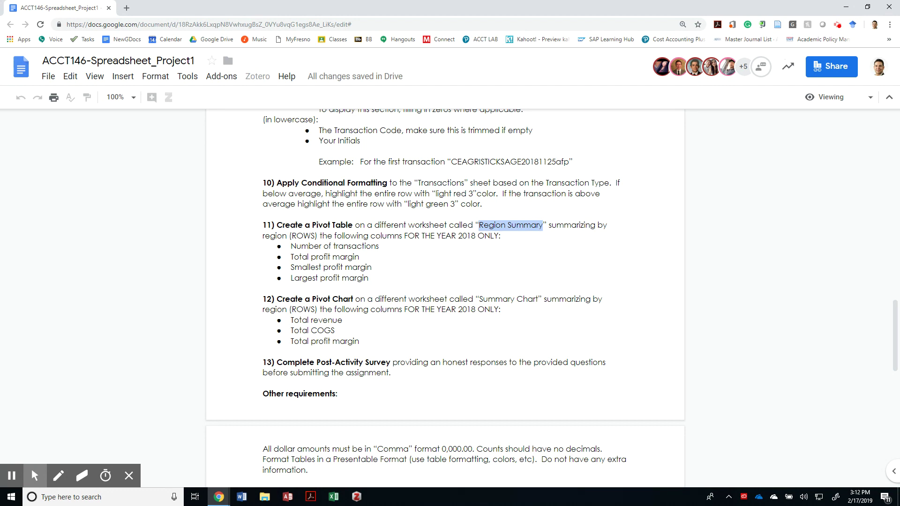
pyautogui.hotkey('alt', 'Tab')
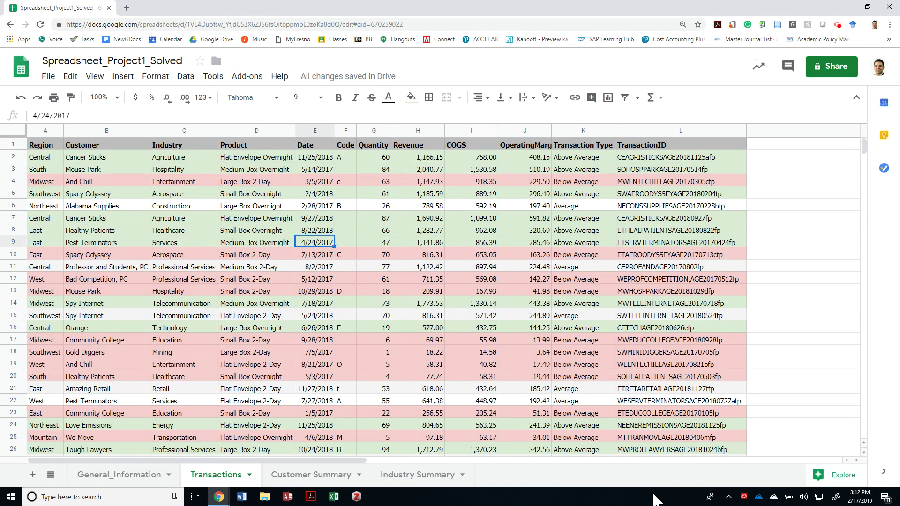
pyautogui.hotkey('ctrl', 'a')
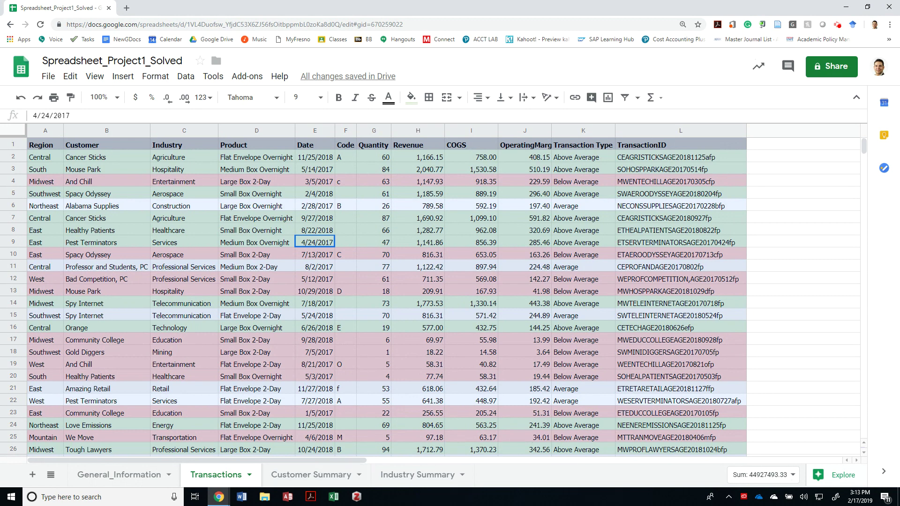
pyautogui.hotkey('alt', 'd')
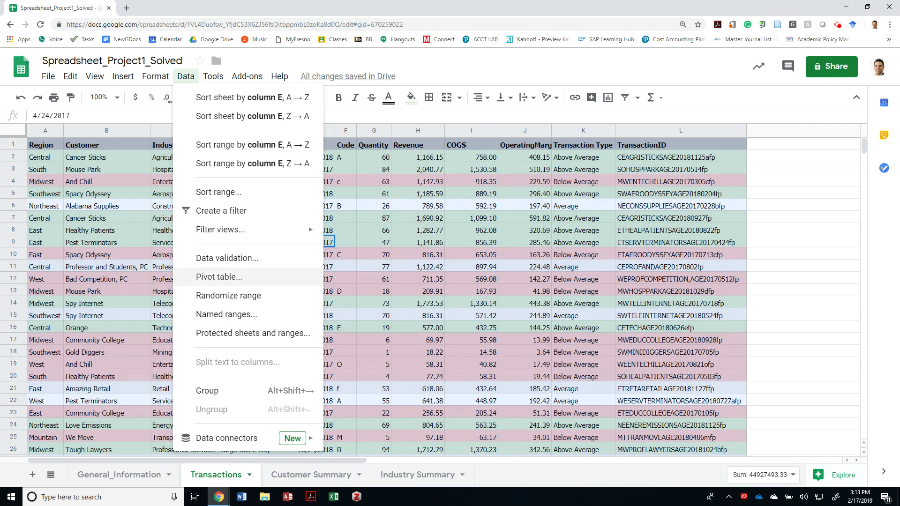
pyautogui.click(189, 78)
pyautogui.click(189, 79)
pyautogui.click(219, 277)
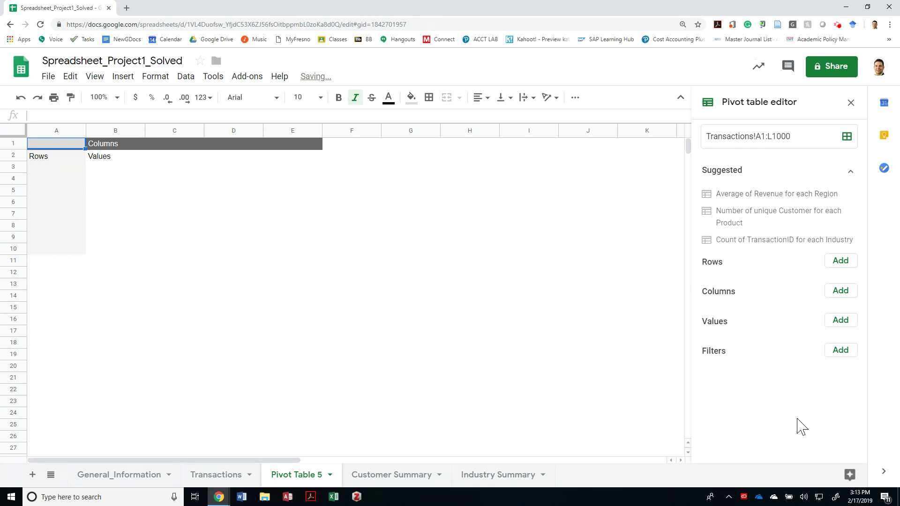
# Rename the new pivot table sheet as "Region Summary"
pyautogui.doubleClick(296, 475)
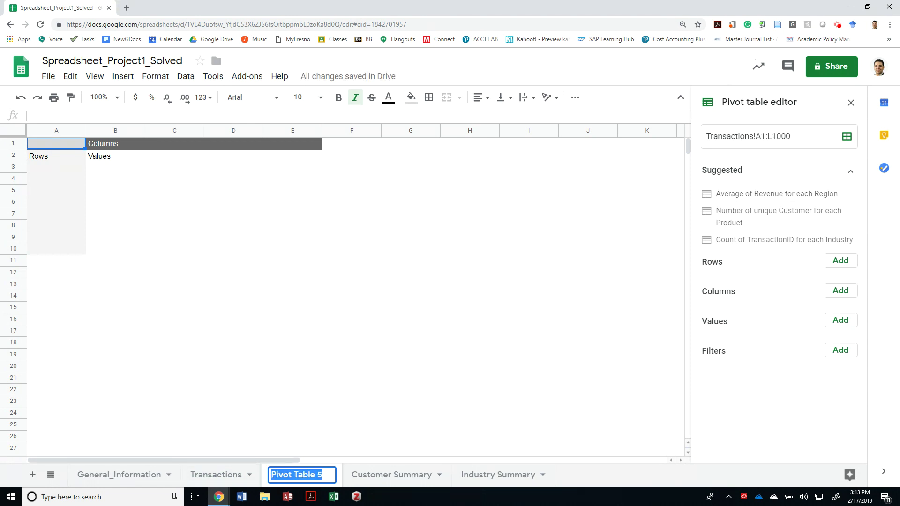
pyautogui.write('Region Summary')
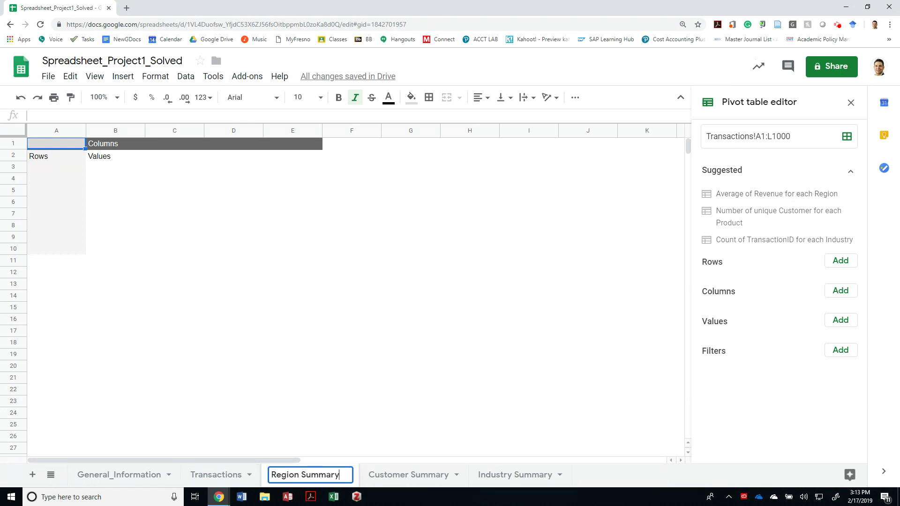
pyautogui.click(352, 319)
# Check the row requirement in the assignment document, then group the pivot table's rows by Region
pyautogui.hotkey('alt', 'Tab')
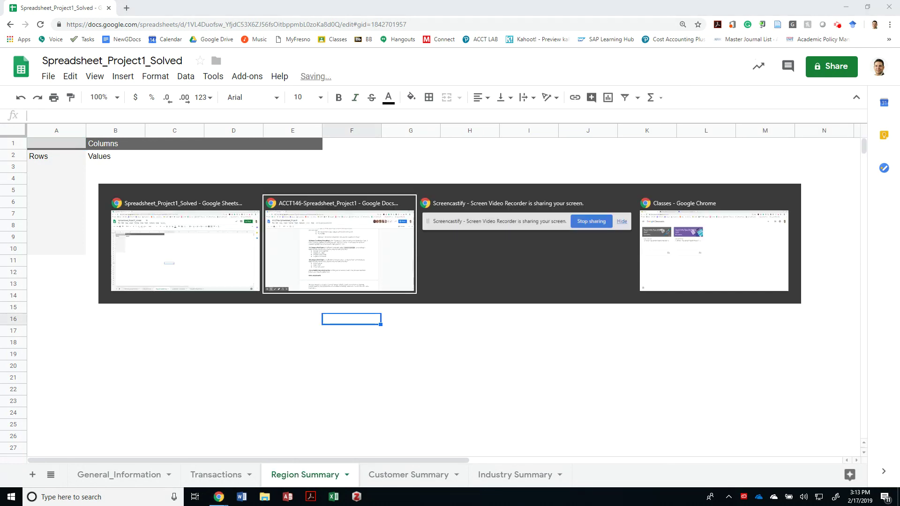
pyautogui.moveTo(269, 237); pyautogui.dragTo(277, 236)
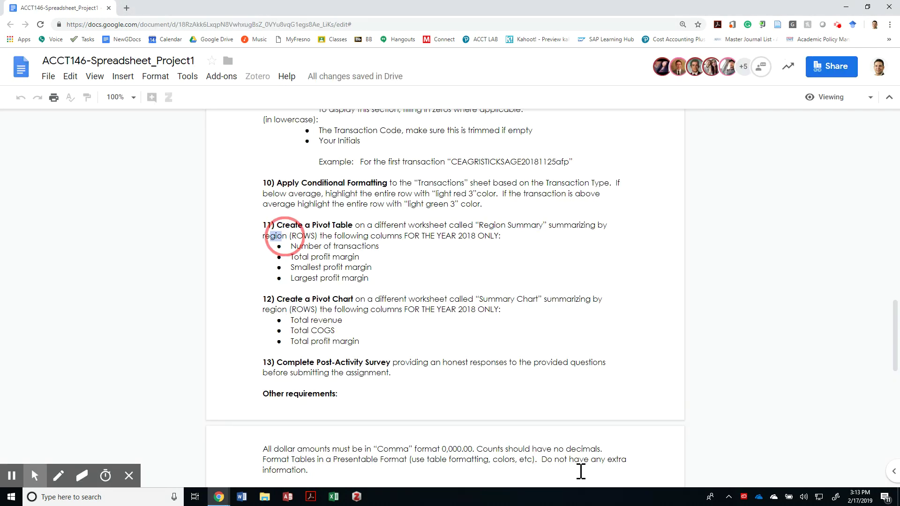
pyautogui.hotkey('alt', 'Tab')
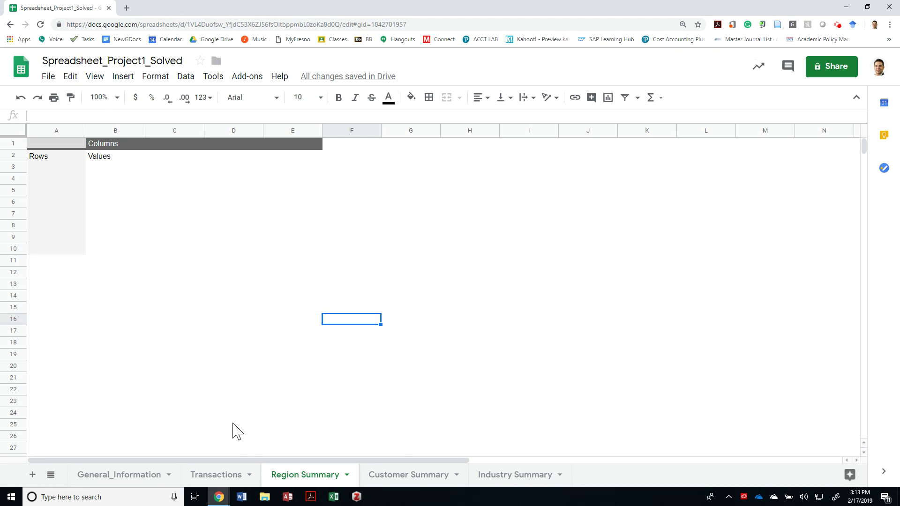
pyautogui.click(57, 190)
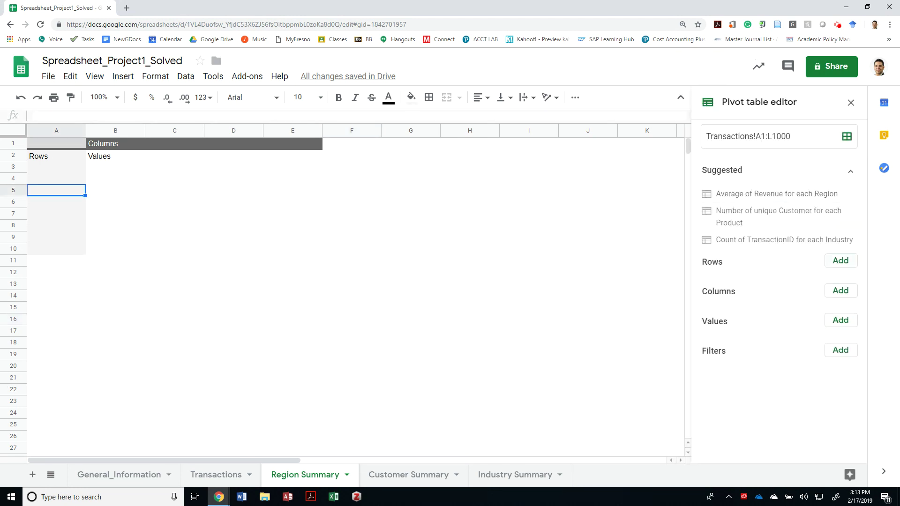
pyautogui.click(841, 261)
pyautogui.click(811, 281)
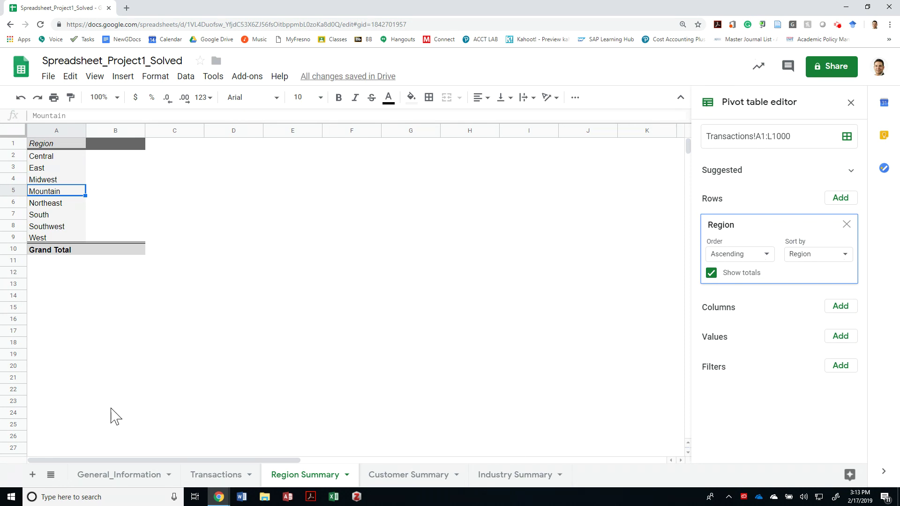
# Recheck the assignment document and add Date as a filter to the region pivot table
pyautogui.hotkey('alt', 'Tab')
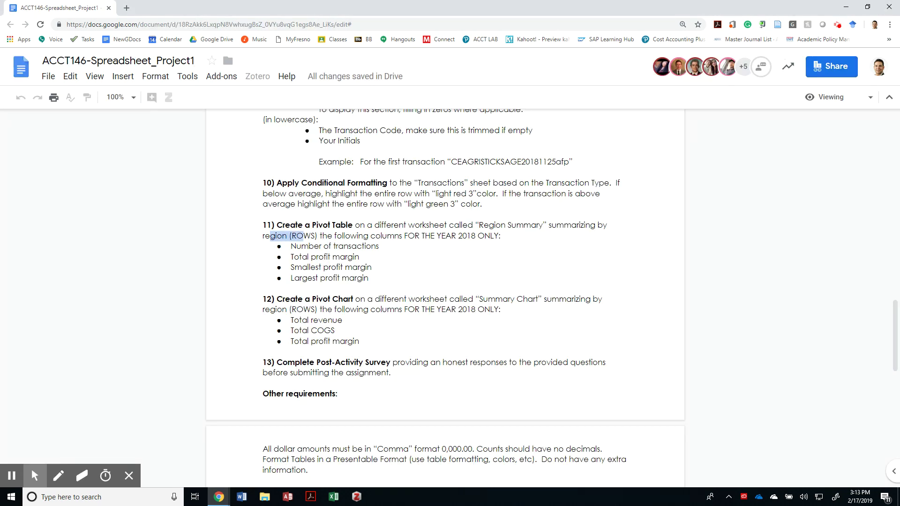
pyautogui.click(874, 473)
pyautogui.hotkey('alt', 'Tab')
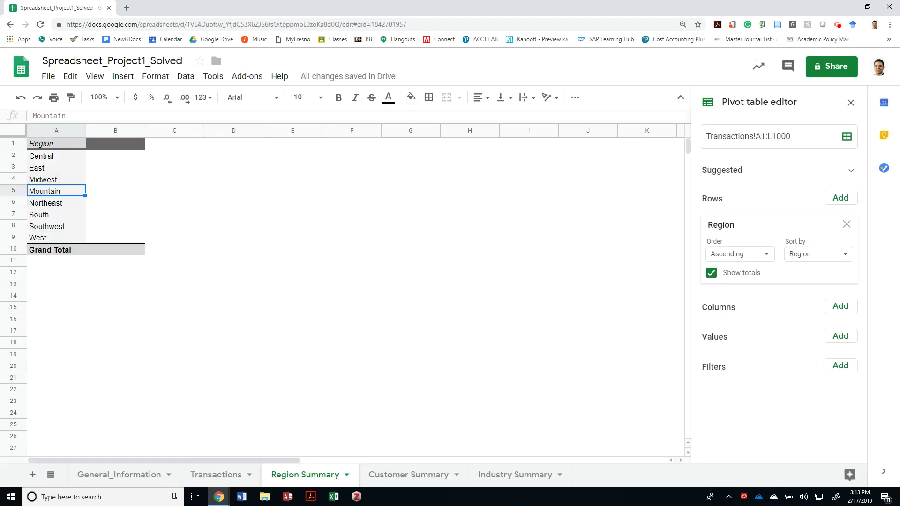
pyautogui.click(840, 336)
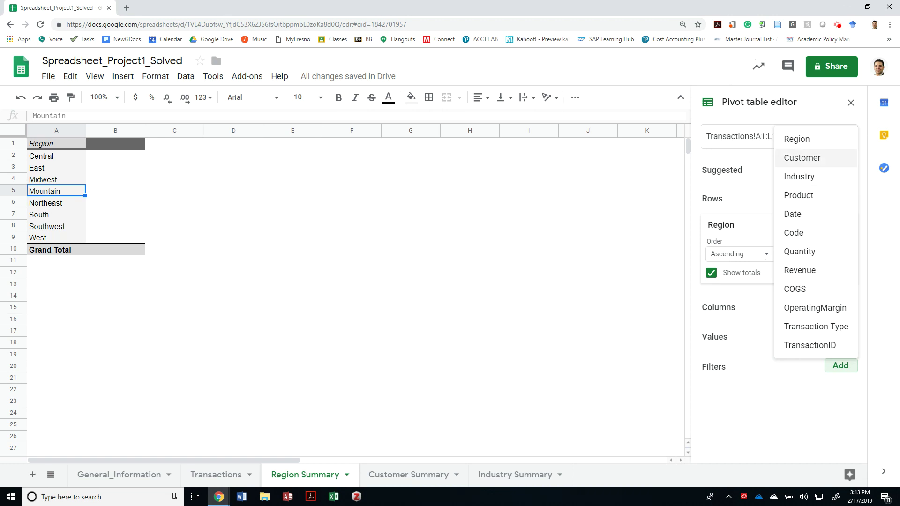
pyautogui.click(792, 214)
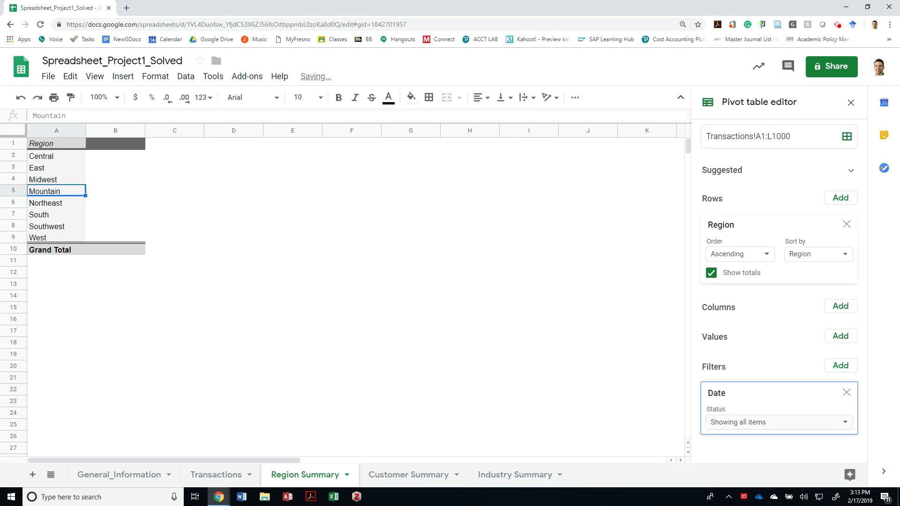
# Set the Date filter's condition to "Is between" 1/1/2018 and 12/31/2018
pyautogui.click(762, 218)
pyautogui.click(791, 239)
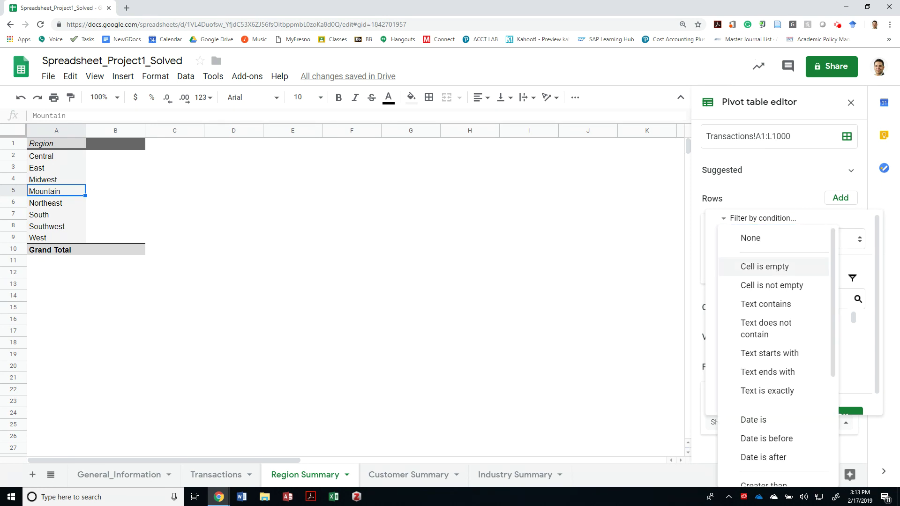
pyautogui.scroll(-3, 769, 375)
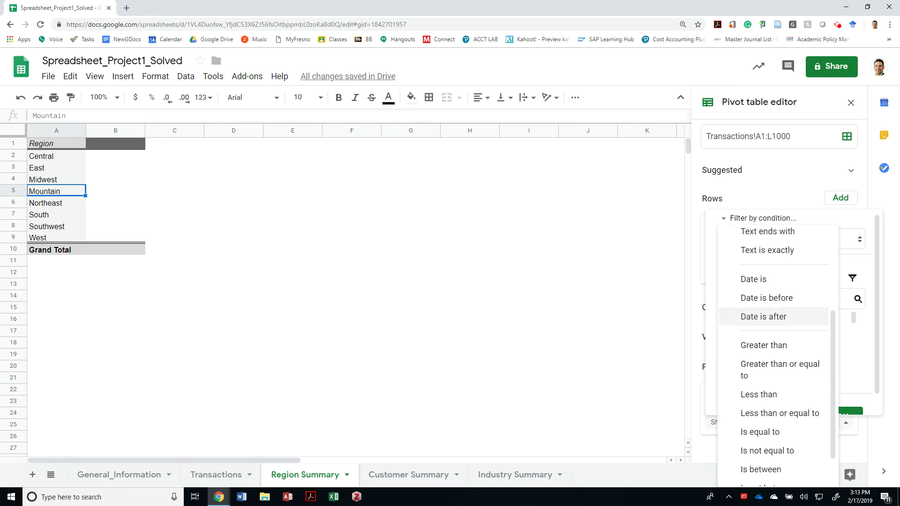
pyautogui.scroll(-1, 769, 347)
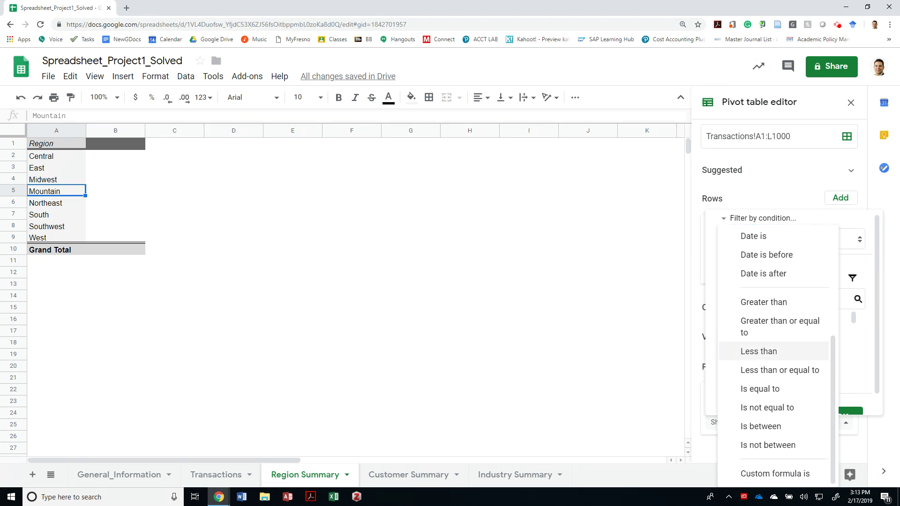
pyautogui.click(768, 426)
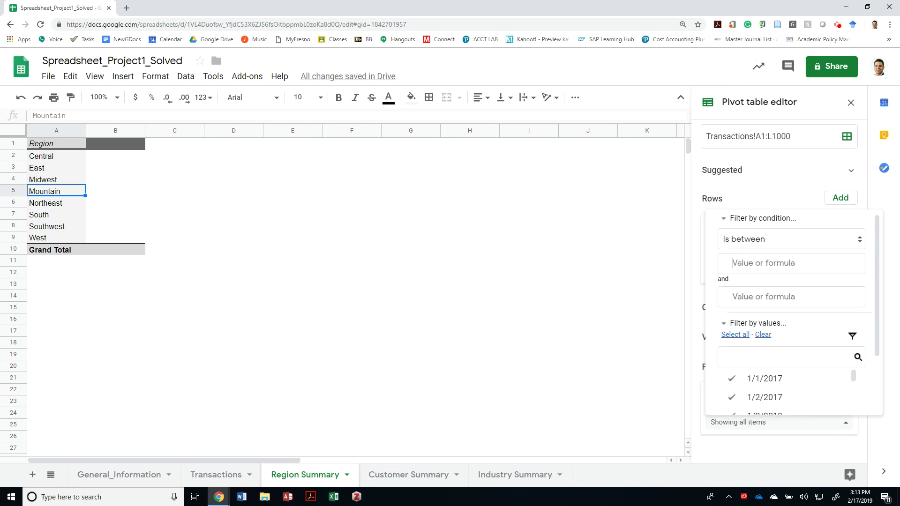
pyautogui.write('1/1/2018')
pyautogui.write('12/31/2018')
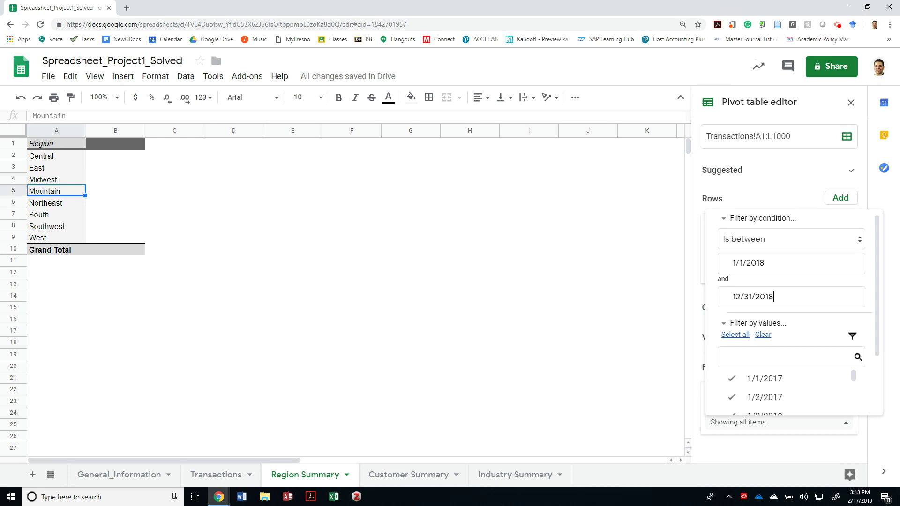
pyautogui.scroll(-8, 792, 338)
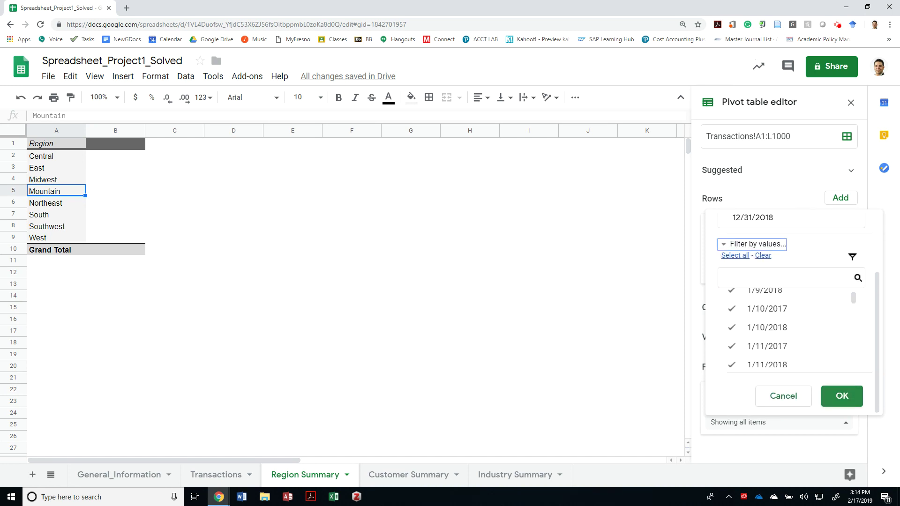
pyautogui.click(842, 396)
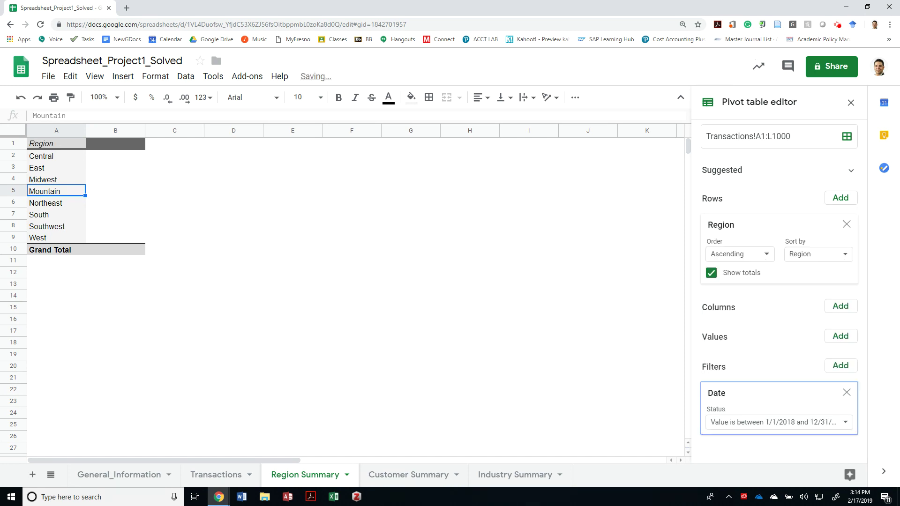
# Check the required columns in the assignment document and add Customer as a pivot value to count transactions per region
pyautogui.click(233, 296)
pyautogui.click(115, 202)
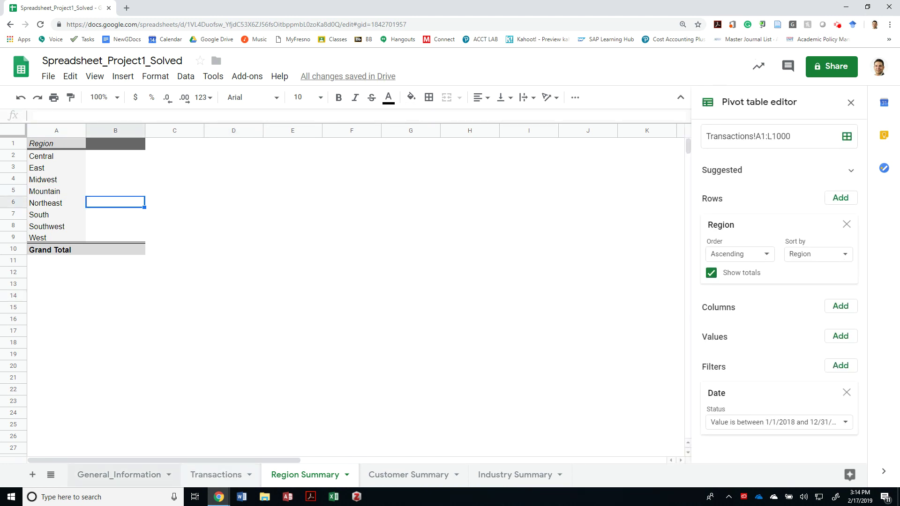
pyautogui.hotkey('alt', 'Tab')
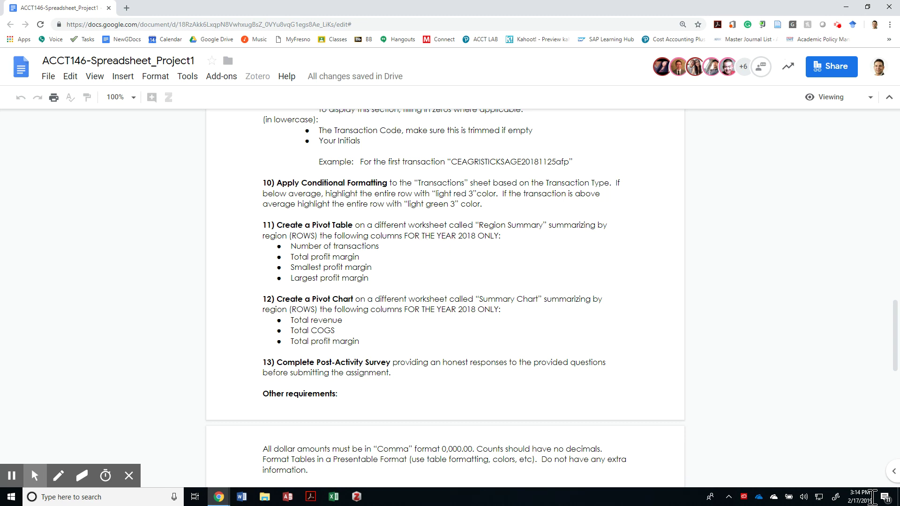
pyautogui.hotkey('alt', 'Tab')
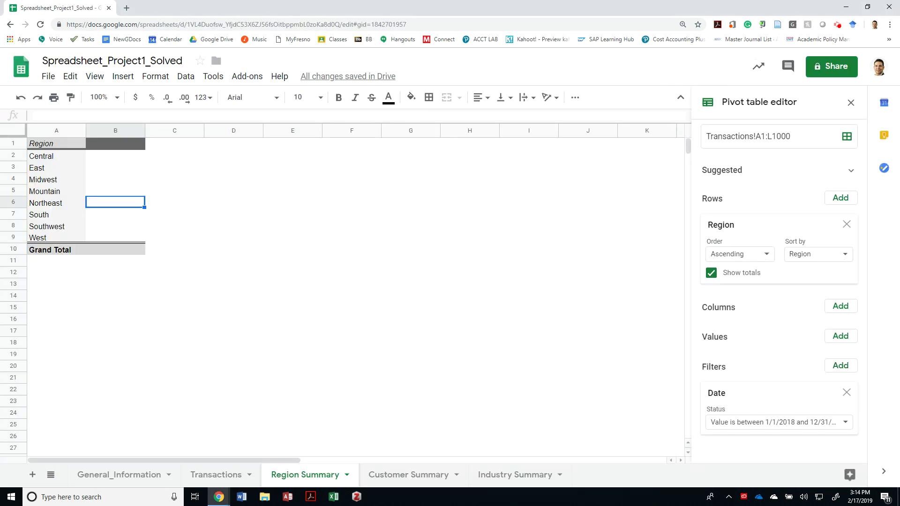
pyautogui.click(840, 335)
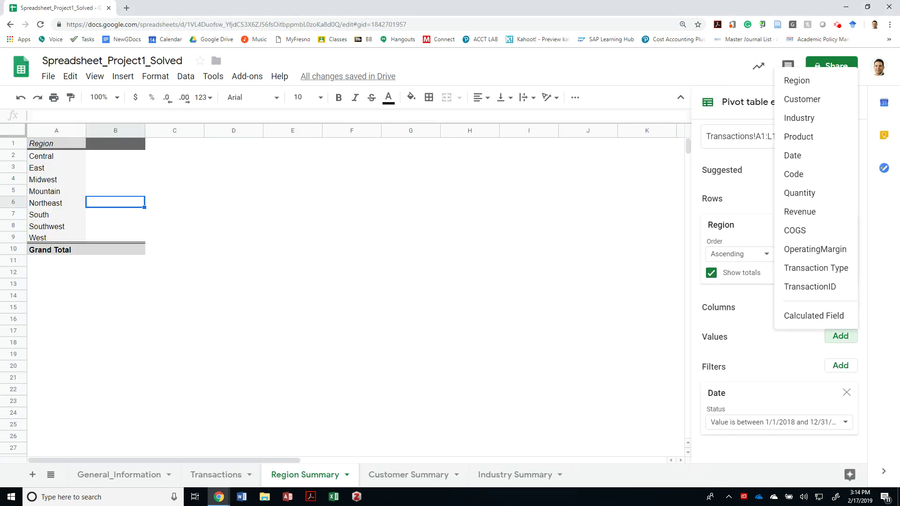
pyautogui.click(797, 99)
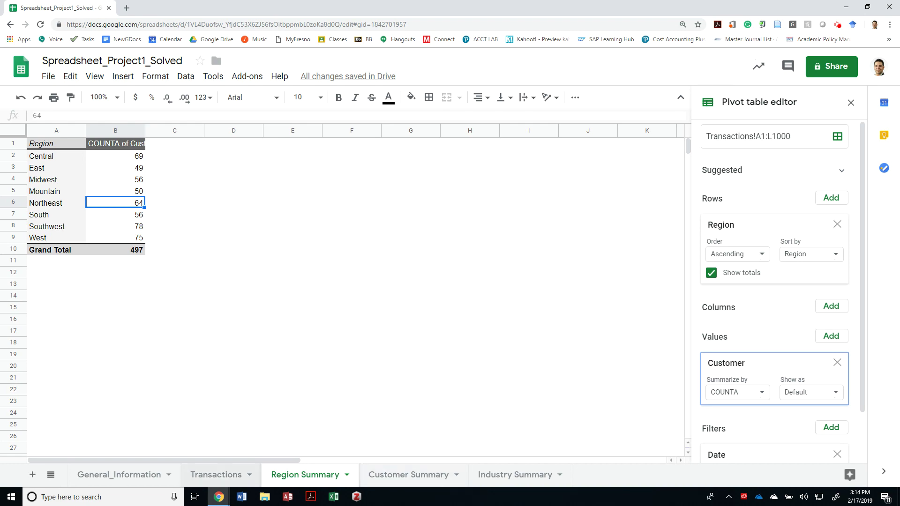
# Compare the pivot table's transaction total with the subtotal on the Customer Summary sheet and return to Region Summary
pyautogui.click(408, 475)
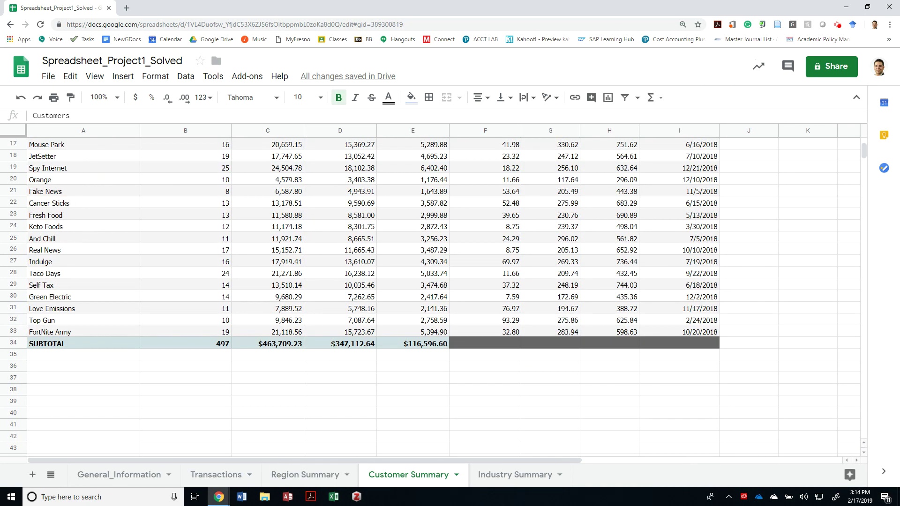
pyautogui.scroll(5, 422, 295)
pyautogui.scroll(-2, 422, 295)
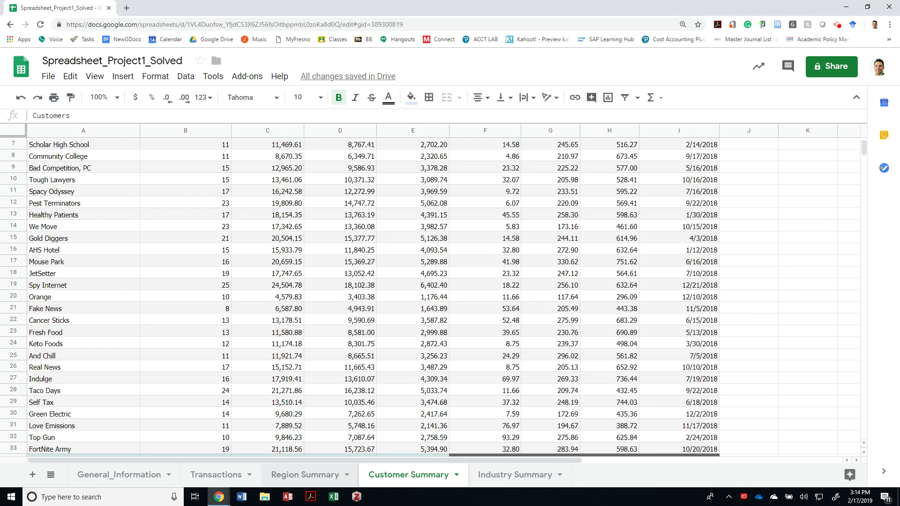
pyautogui.click(305, 474)
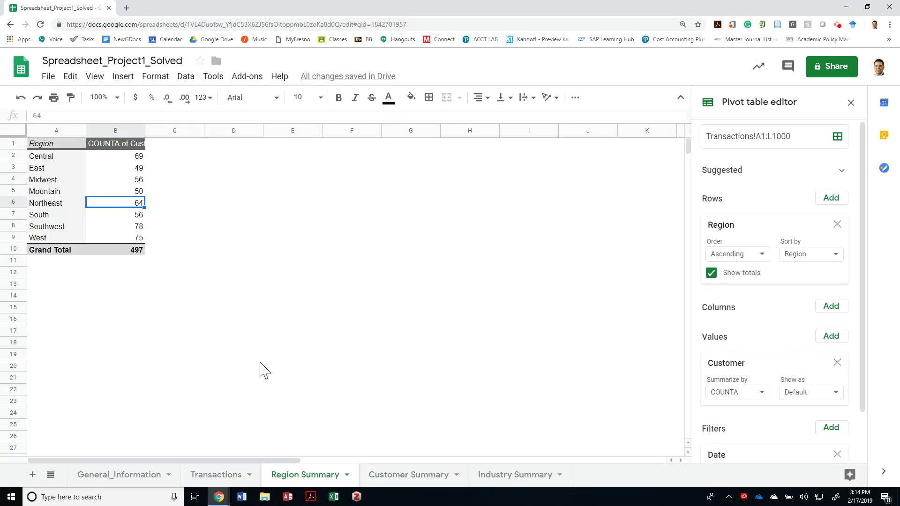
# Rename the customer count column header as "Number of transactions", copying the wording from the assignment document
pyautogui.hotkey('ctrl', 'Up')
pyautogui.hotkey('alt', 'Tab')
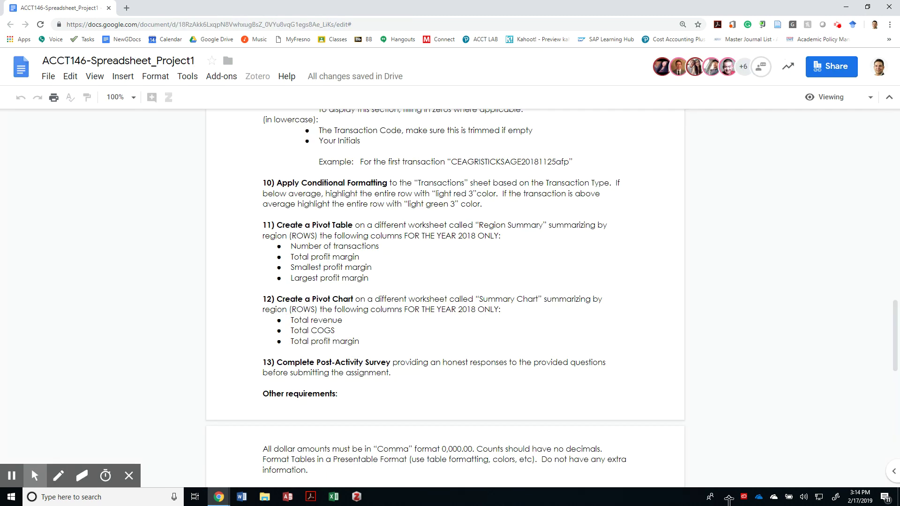
pyautogui.moveTo(378, 247); pyautogui.dragTo(264, 247)
pyautogui.hotkey('ctrl', 'c')
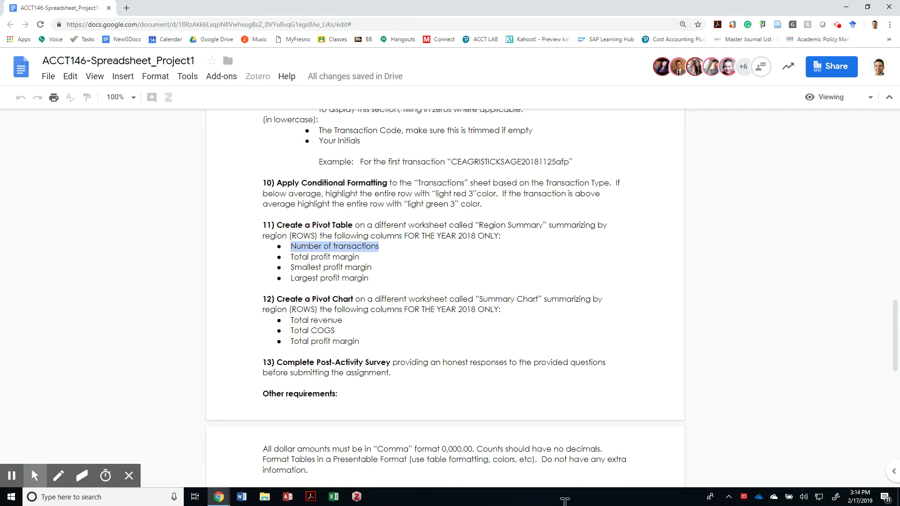
pyautogui.hotkey('alt', 'Tab')
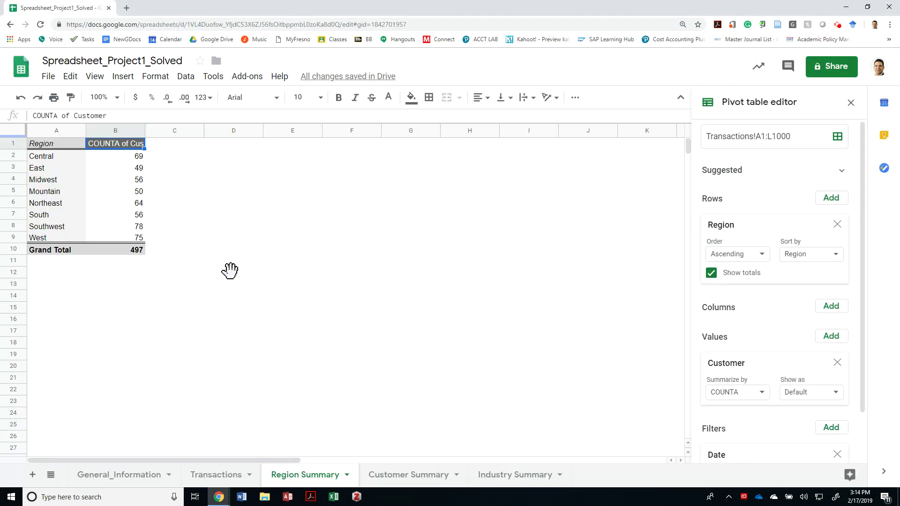
pyautogui.hotkey('ctrl', 'v')
pyautogui.press('Return')
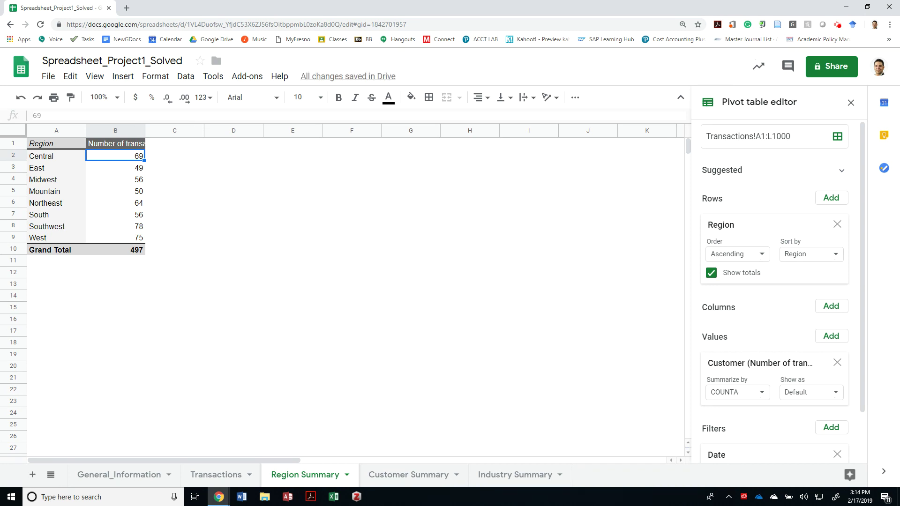
# Check the next required column in the assignment document and add OperatingMargin as a summed pivot value
pyautogui.scroll(-2, 774, 291)
pyautogui.hotkey('alt', 'Tab')
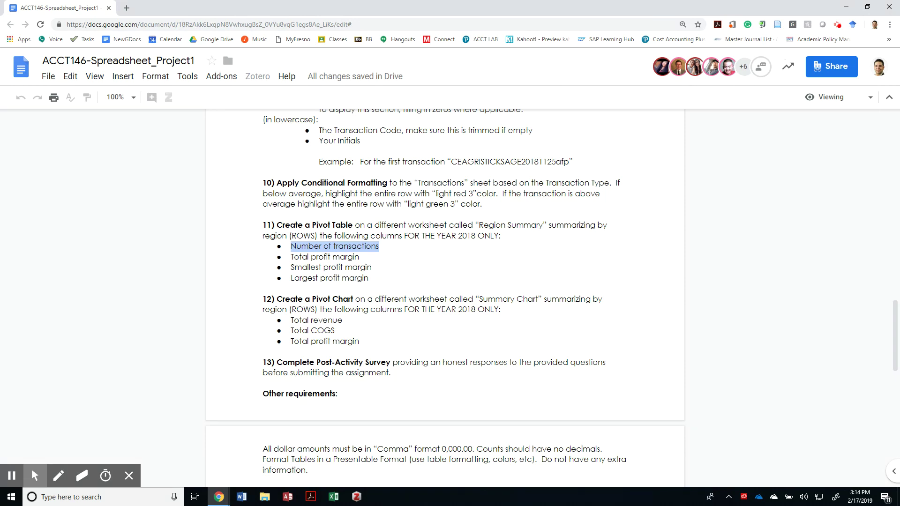
pyautogui.click(361, 252)
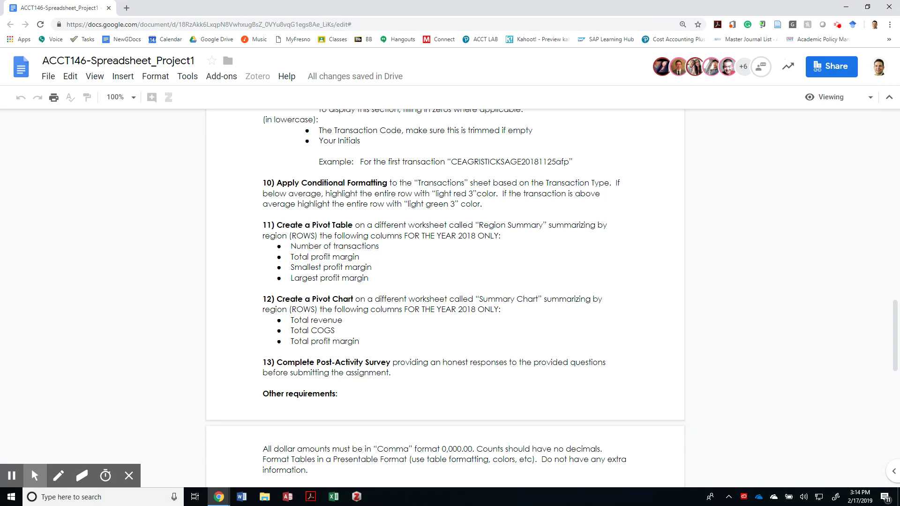
pyautogui.hotkey('alt', 'Tab')
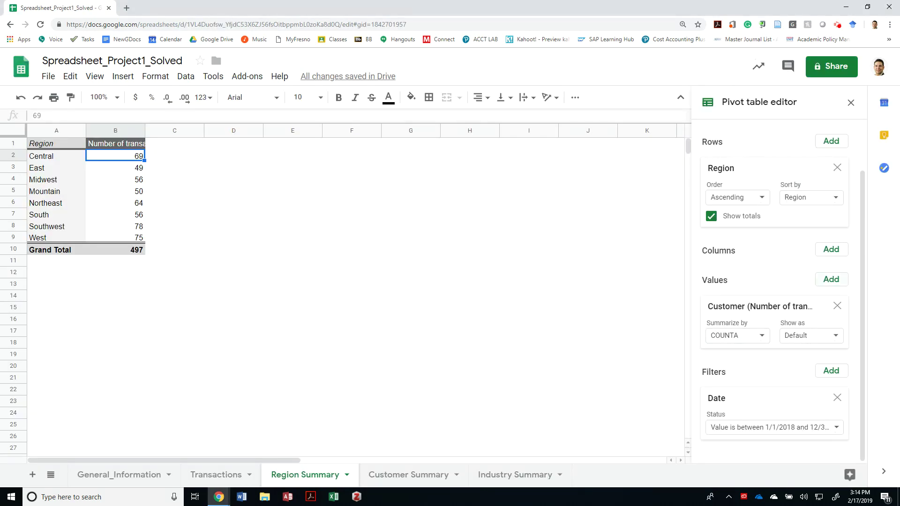
pyautogui.click(831, 279)
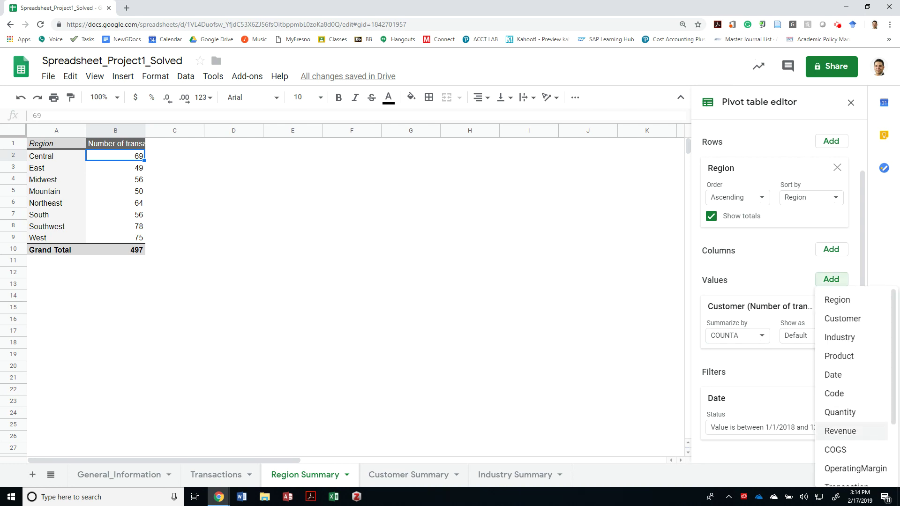
pyautogui.click(855, 468)
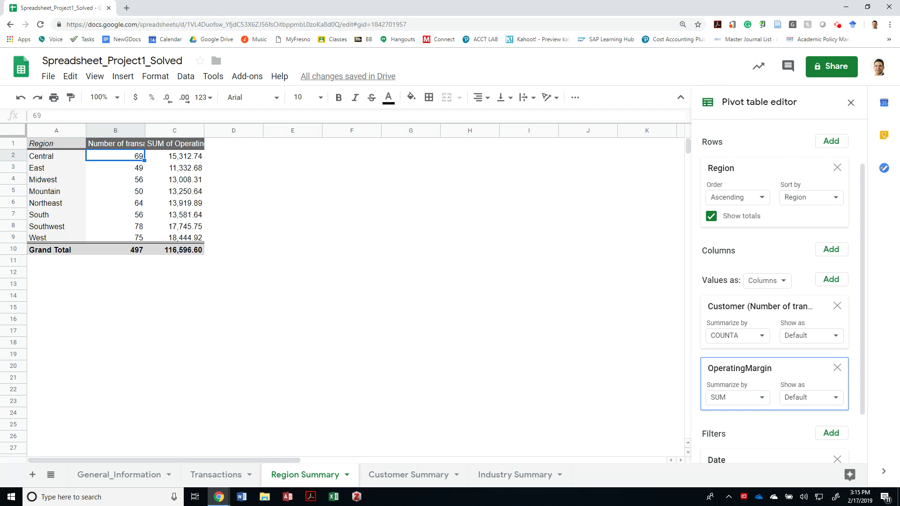
# Compare the pivot table's operating margin total with the subtotal on the Customer Summary sheet and return to Region Summary
pyautogui.hotkey('alt', 'Tab')
pyautogui.hotkey('alt', 'Tab')
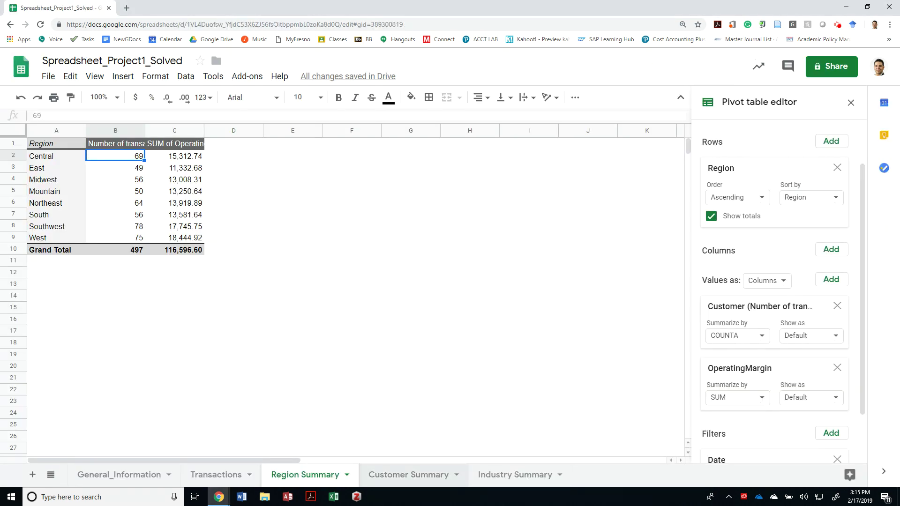
pyautogui.click(409, 474)
pyautogui.scroll(-4, 375, 300)
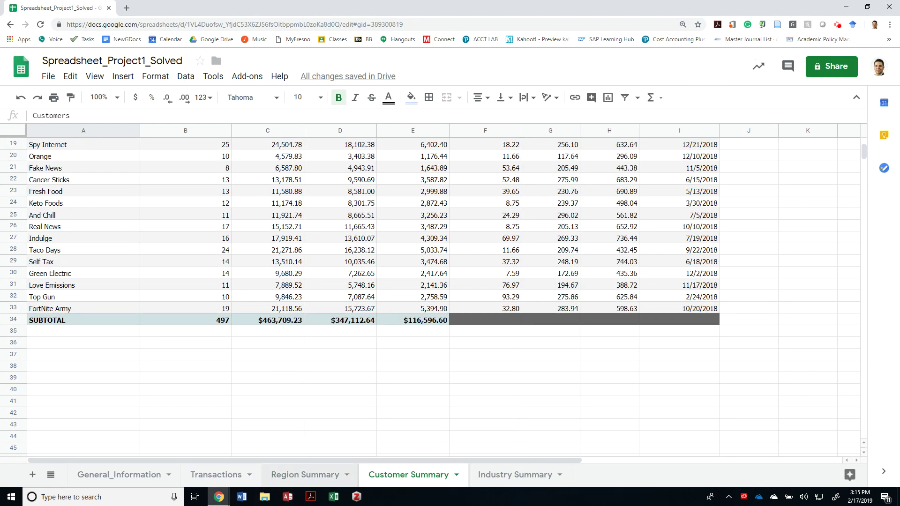
pyautogui.click(304, 475)
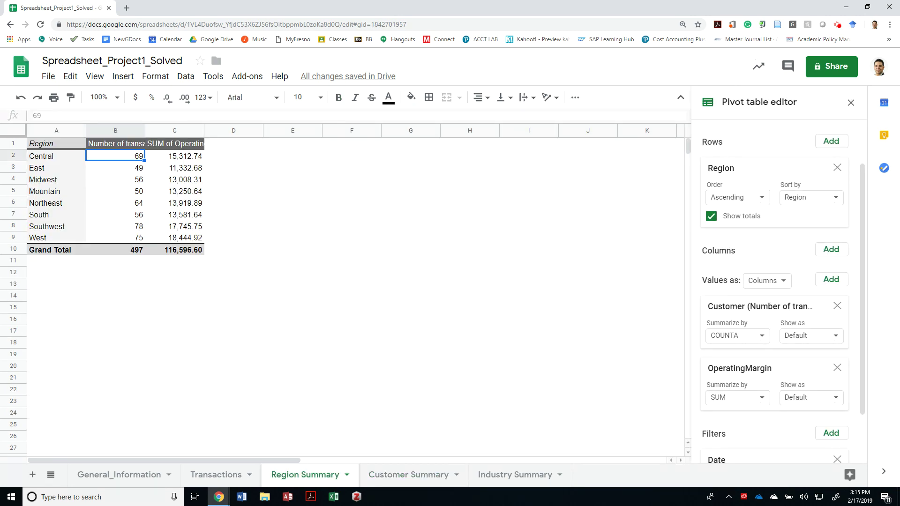
# Check the smallest profit margin requirement in the assignment document and add a second OperatingMargin value summarized by MIN
pyautogui.hotkey('alt', 'Tab')
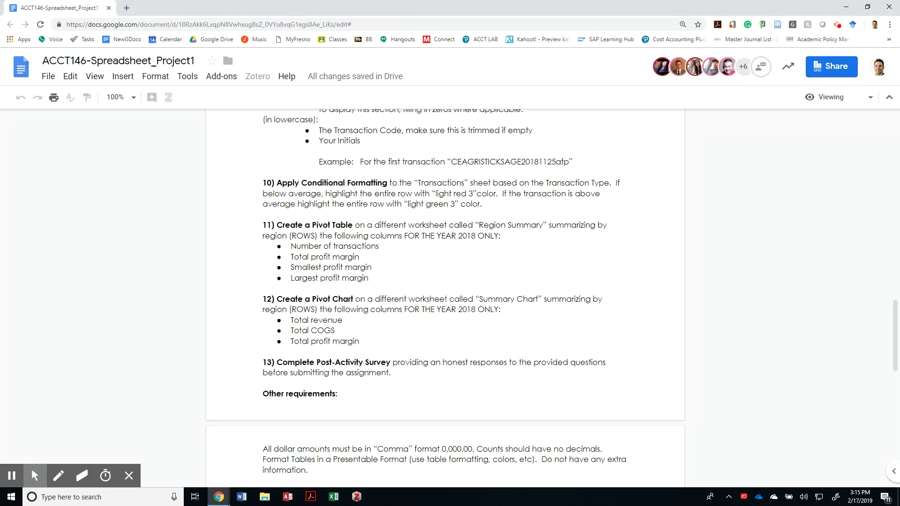
pyautogui.moveTo(294, 267); pyautogui.dragTo(371, 267)
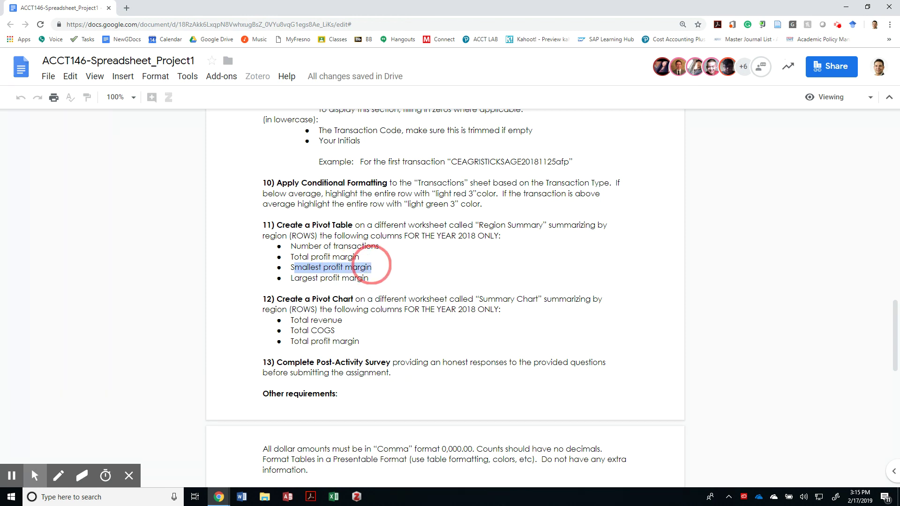
pyautogui.hotkey('alt', 'Tab')
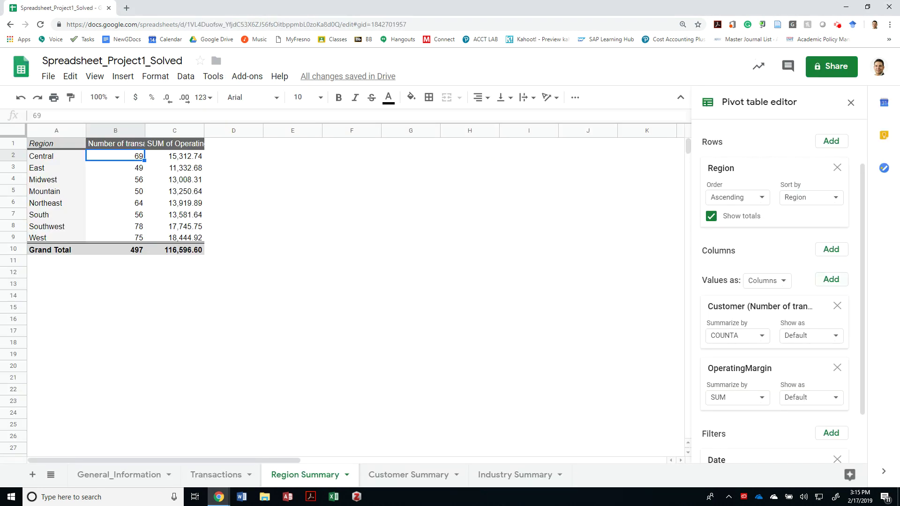
pyautogui.click(831, 279)
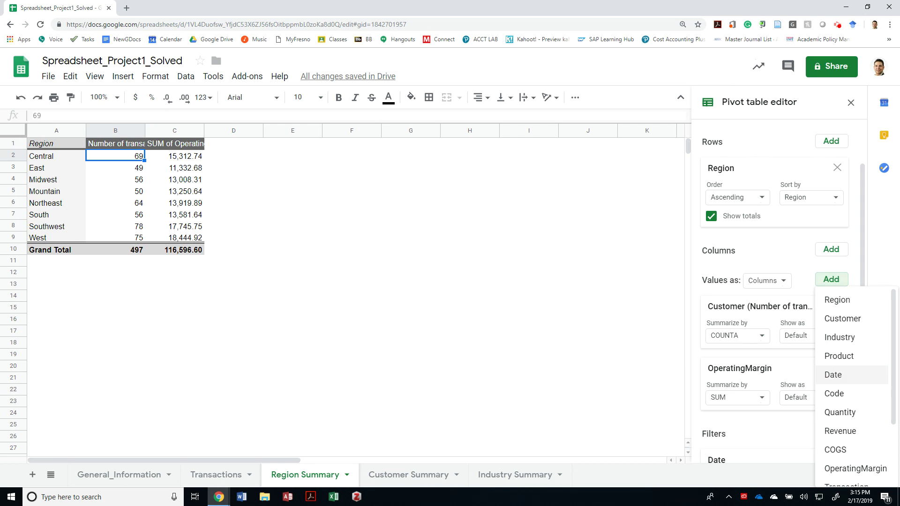
pyautogui.scroll(-2, 851, 413)
pyautogui.click(856, 420)
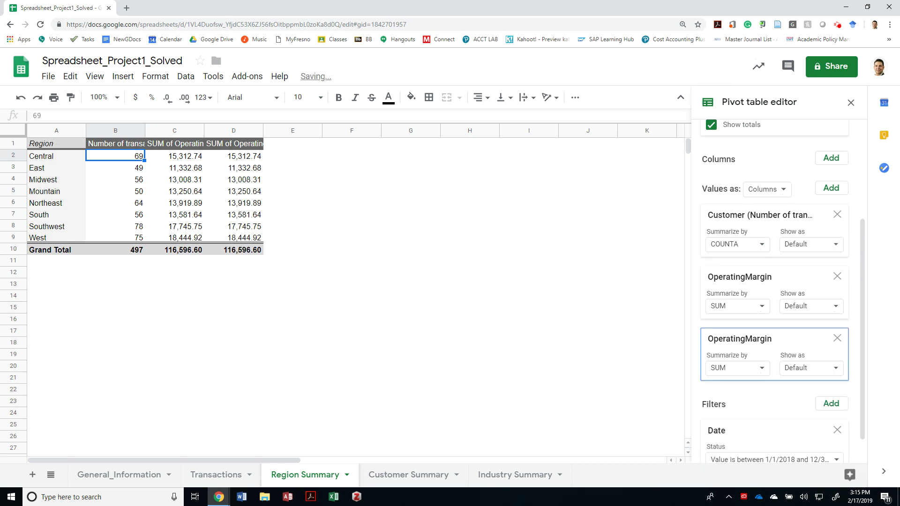
pyautogui.click(737, 335)
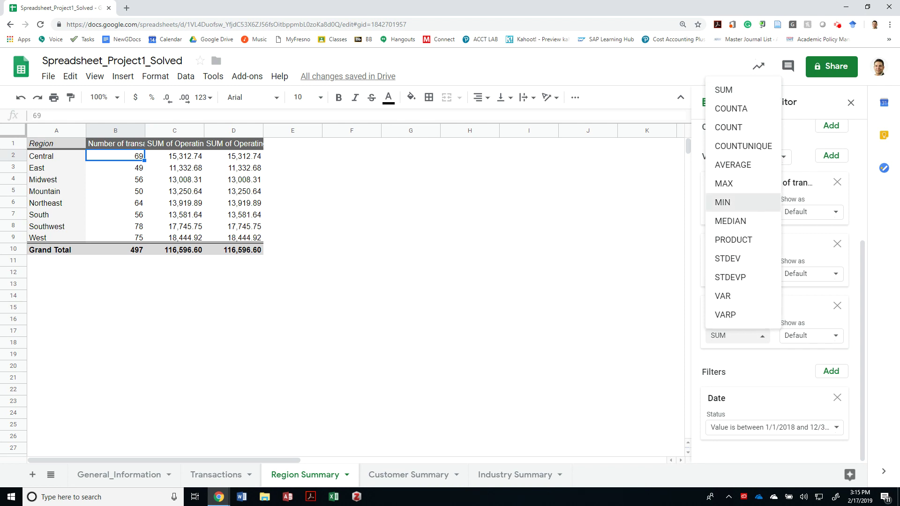
pyautogui.click(731, 202)
# Check the assignment's remaining column requirement and add a third OperatingMargin value summarized by MAX
pyautogui.hotkey('alt', 'Tab')
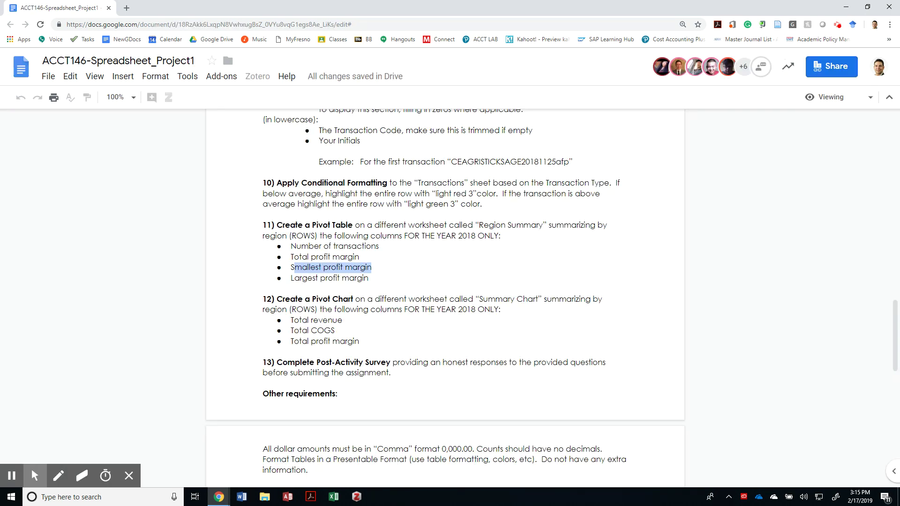
pyautogui.hotkey('alt', 'Tab')
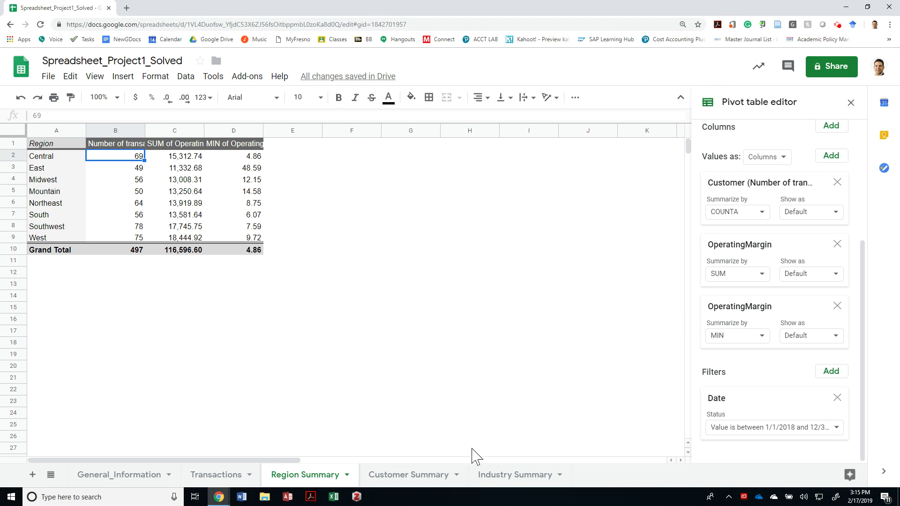
pyautogui.click(831, 156)
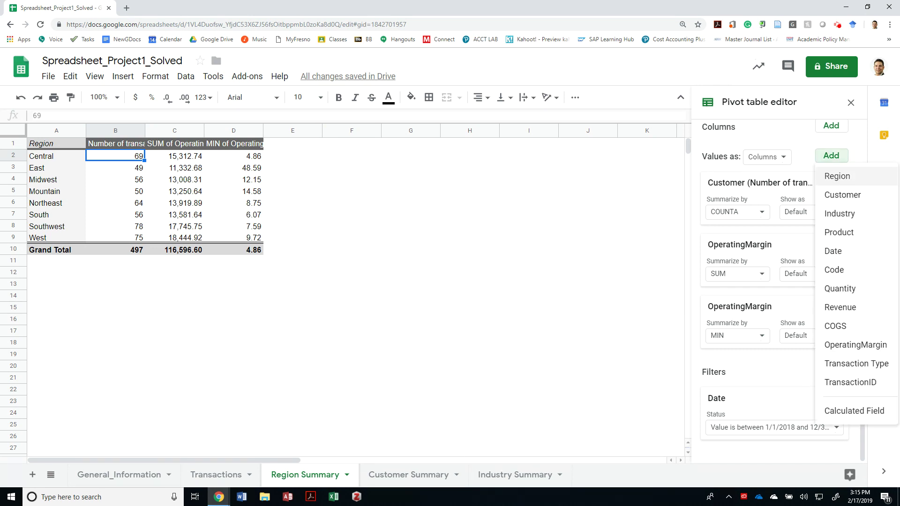
pyautogui.click(843, 345)
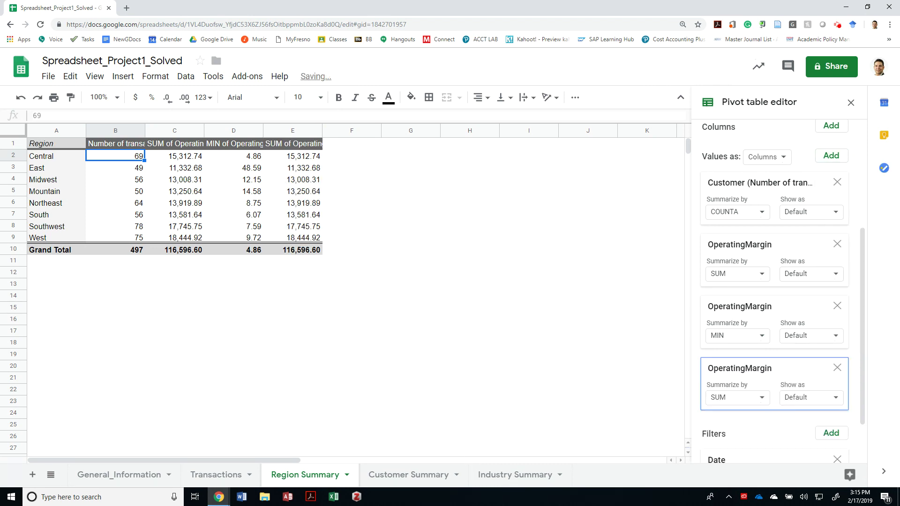
pyautogui.hotkey('alt', 'Tab')
pyautogui.hotkey('alt', 'Tab')
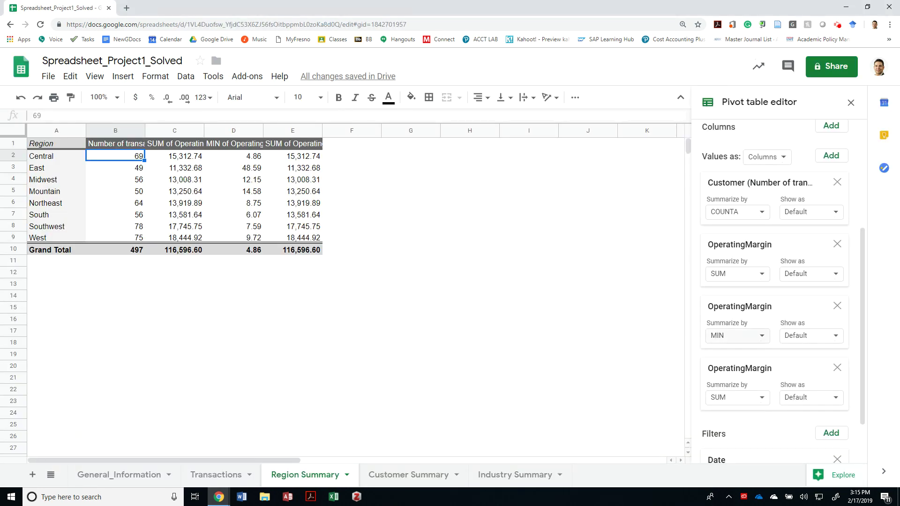
pyautogui.click(737, 398)
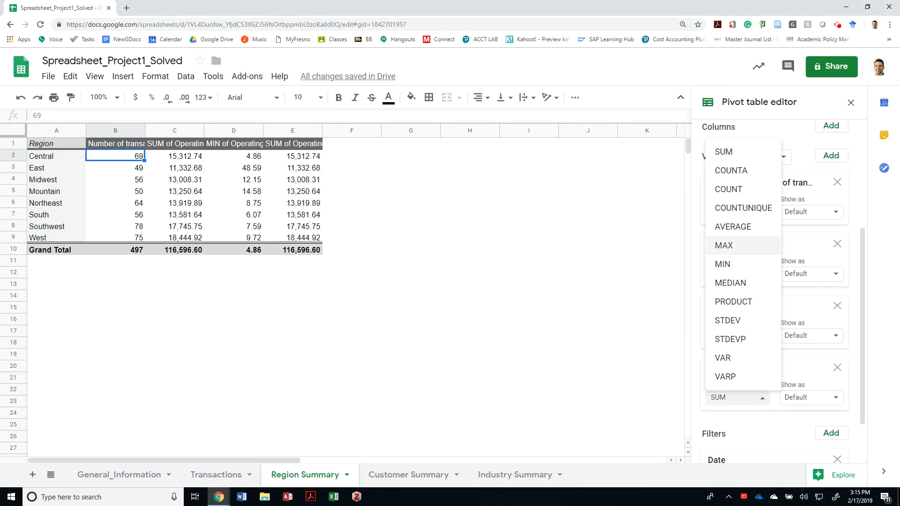
pyautogui.click(722, 245)
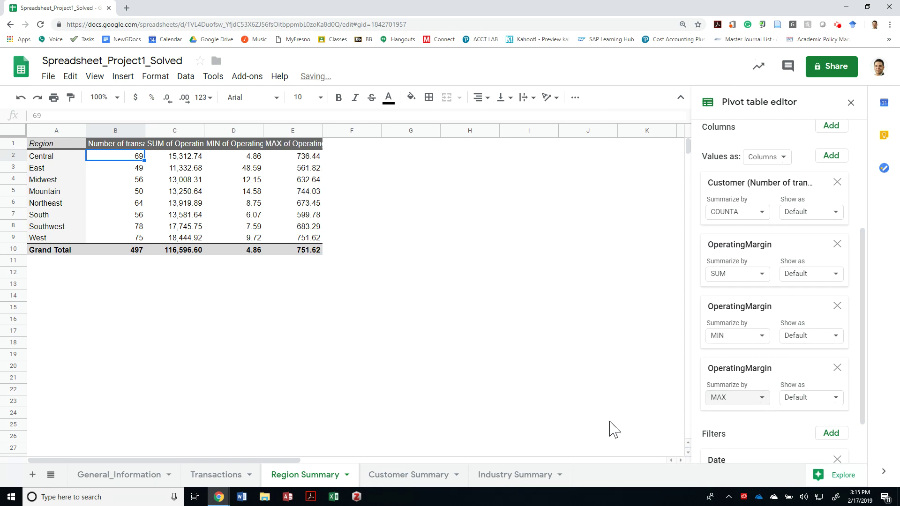
# Rename the summed OperatingMargin column header in C1 as "Total Profit Margin", following the assignment document's wording
pyautogui.hotkey('alt', 'Tab')
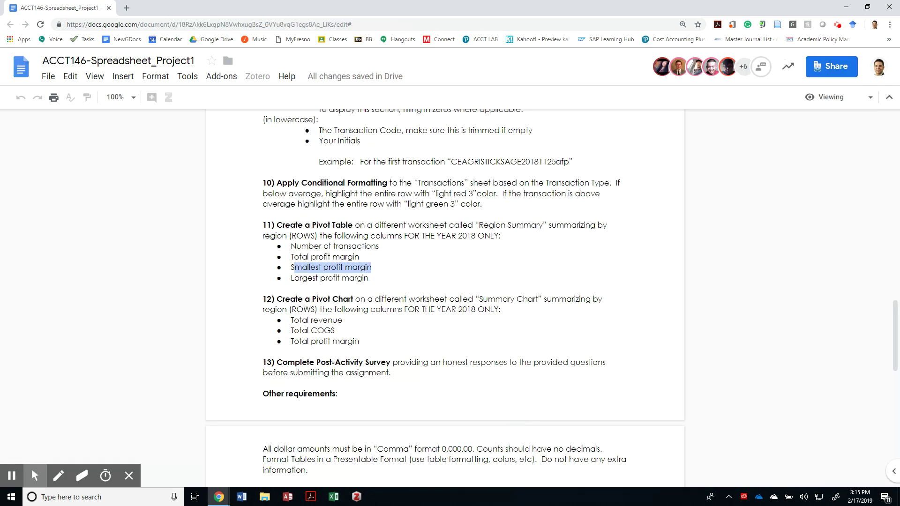
pyautogui.hotkey('alt', 'Tab')
pyautogui.press('Right')
pyautogui.press('Up')
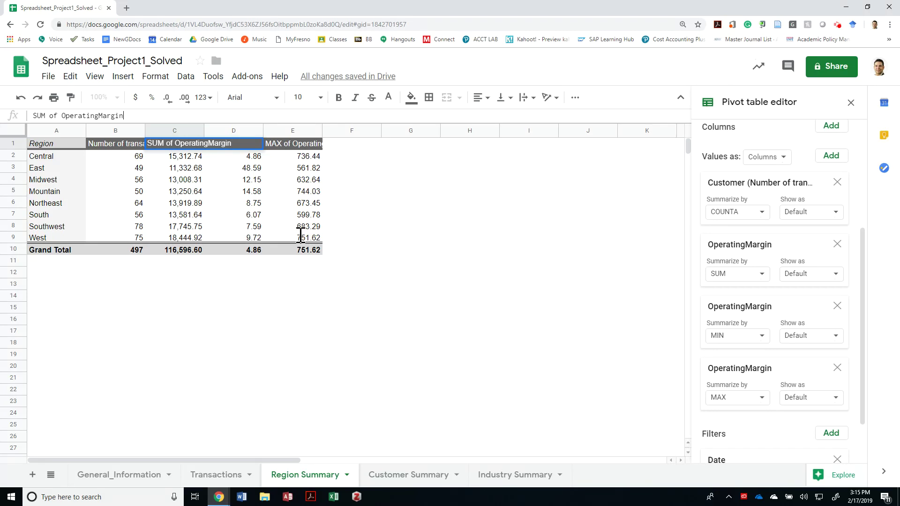
pyautogui.hotkey('ctrl', 'a')
pyautogui.write('Total Profit Margin')
pyautogui.press('Return')
# Rename the MIN OperatingMargin column header in D1 as "Smallest Profit Margin", following the assignment document's wording
pyautogui.hotkey('alt', 'Tab')
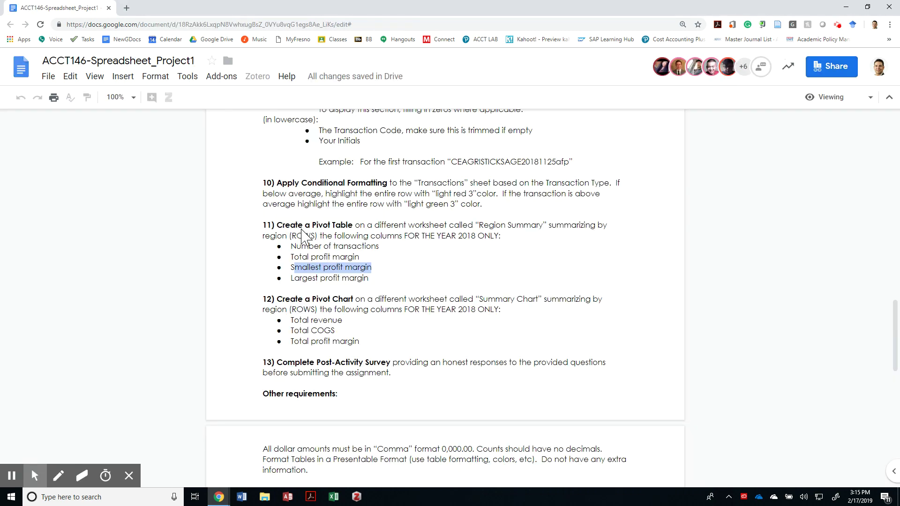
pyautogui.hotkey('alt', 'Tab')
pyautogui.press('F2')
pyautogui.hotkey('ctrl', 'a')
pyautogui.write('S')
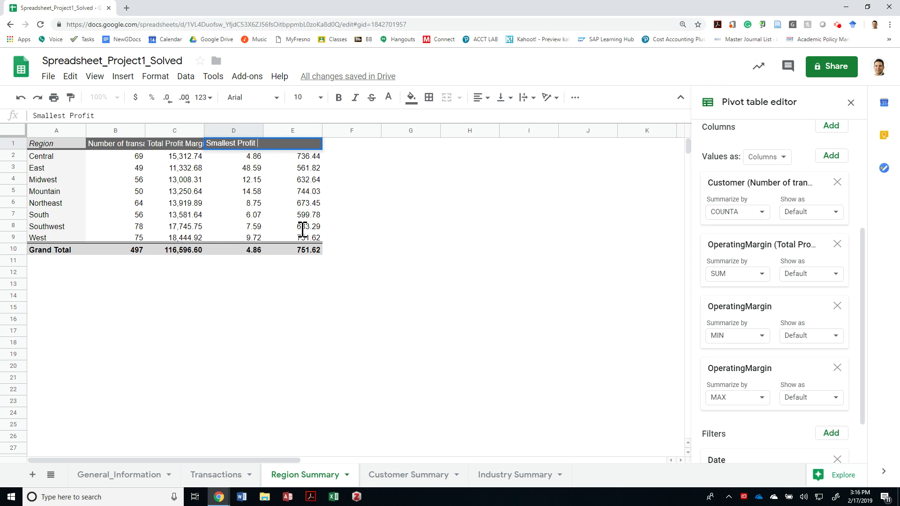
pyautogui.press('Return')
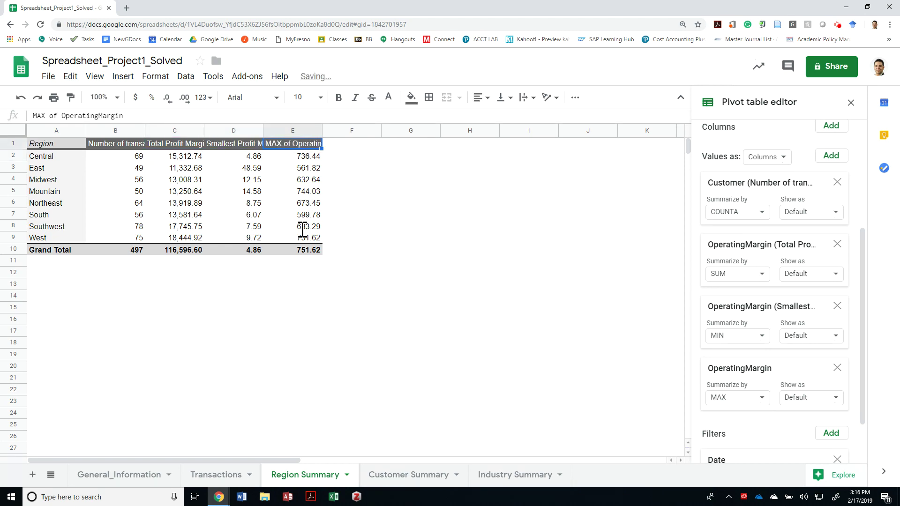
# Rename the MAX OperatingMargin column header in E1 as "Largest Profit Margin", following the assignment document's wording
pyautogui.hotkey('alt', 'Tab')
pyautogui.hotkey('alt', 'Tab')
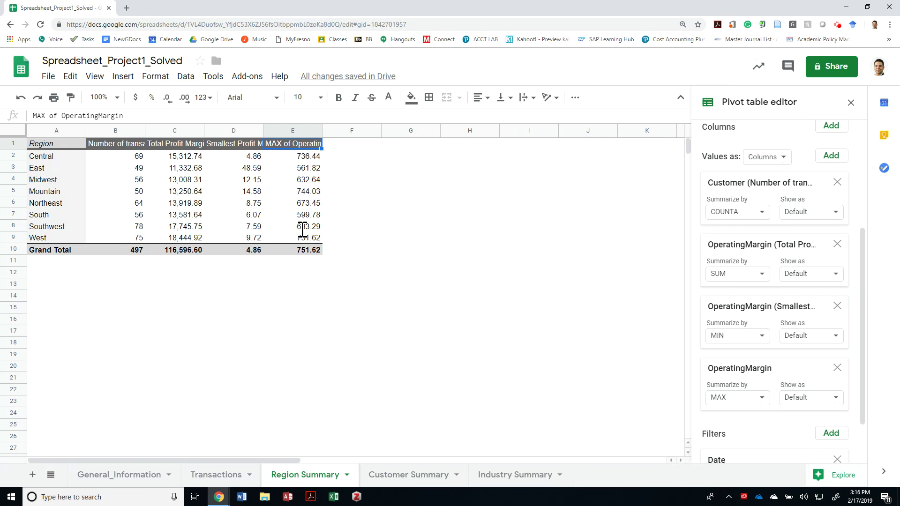
pyautogui.write('Largest')
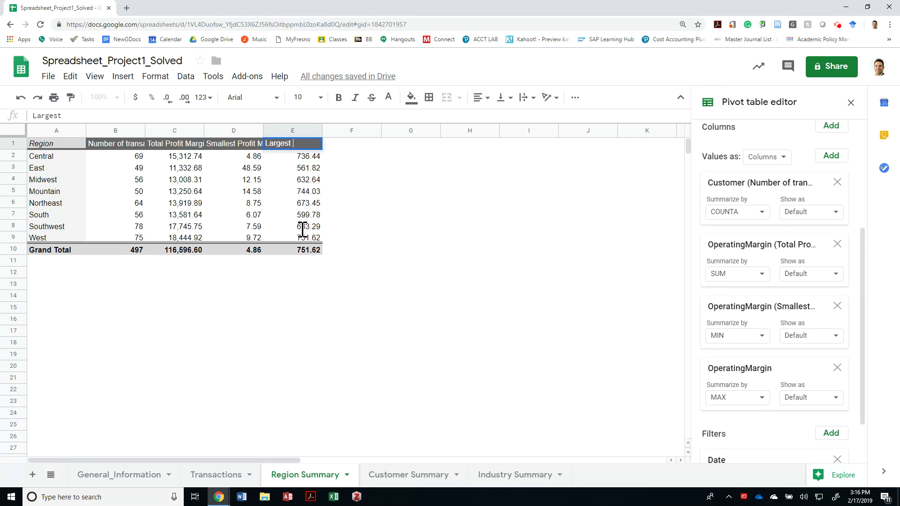
pyautogui.write(' Profit Margin')
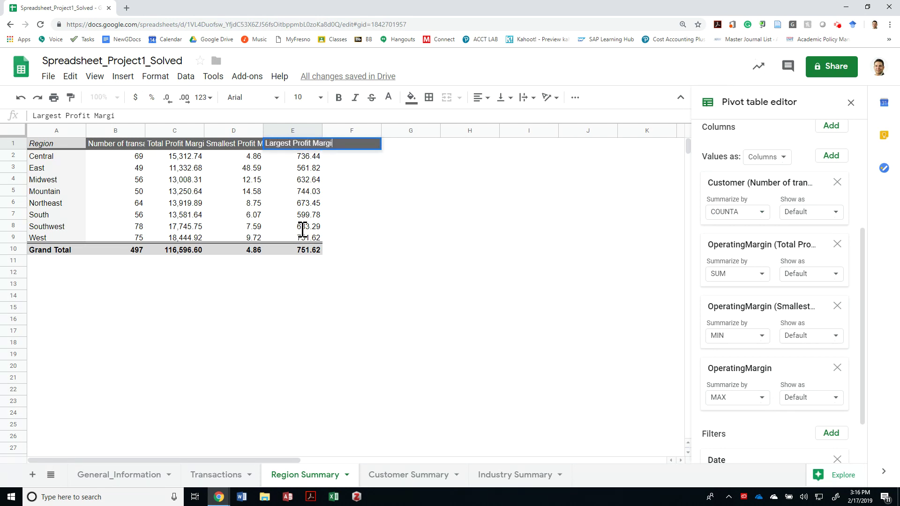
pyautogui.press('Return')
# Widen columns B through E equally so their full headers fit, and make header row 1 about three times as tall
pyautogui.click(107, 131)
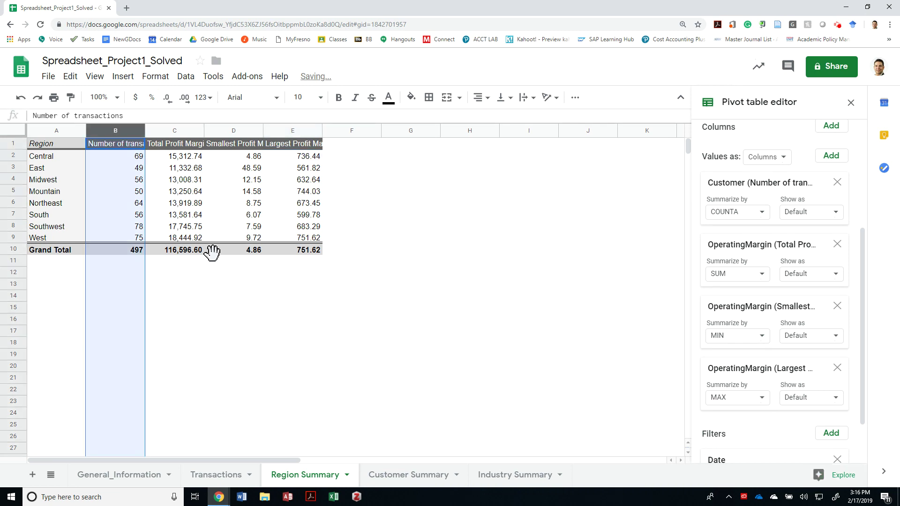
pyautogui.keyDown('shift'); pyautogui.click(309, 132); pyautogui.keyUp('shift')
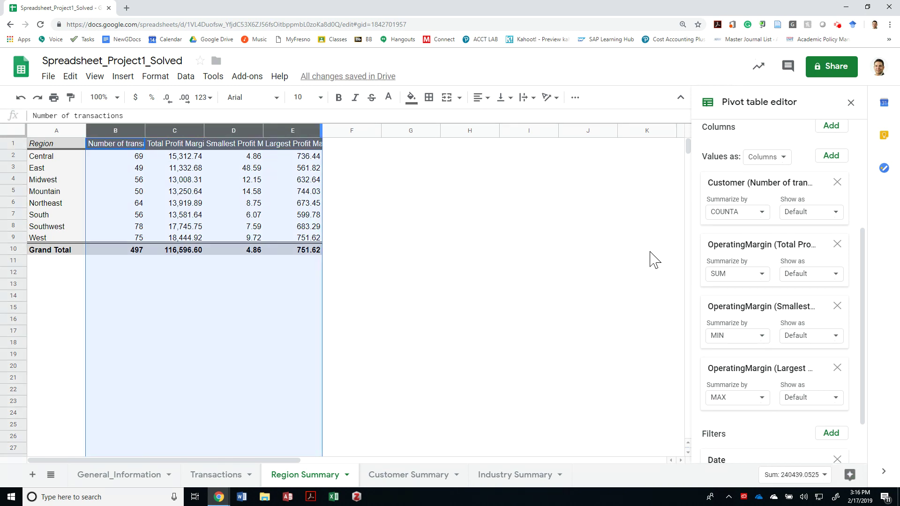
pyautogui.moveTo(322, 131); pyautogui.dragTo(380, 130)
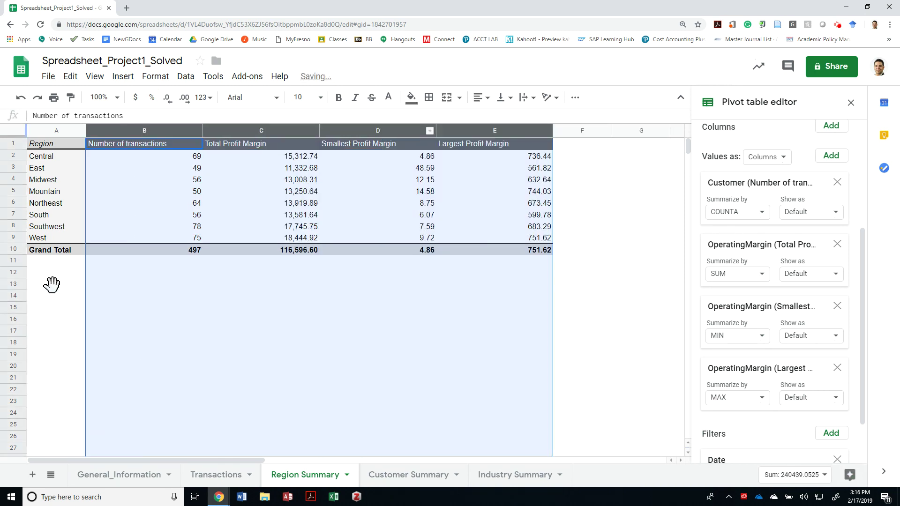
pyautogui.click(22, 143)
pyautogui.moveTo(13, 152); pyautogui.dragTo(13, 175)
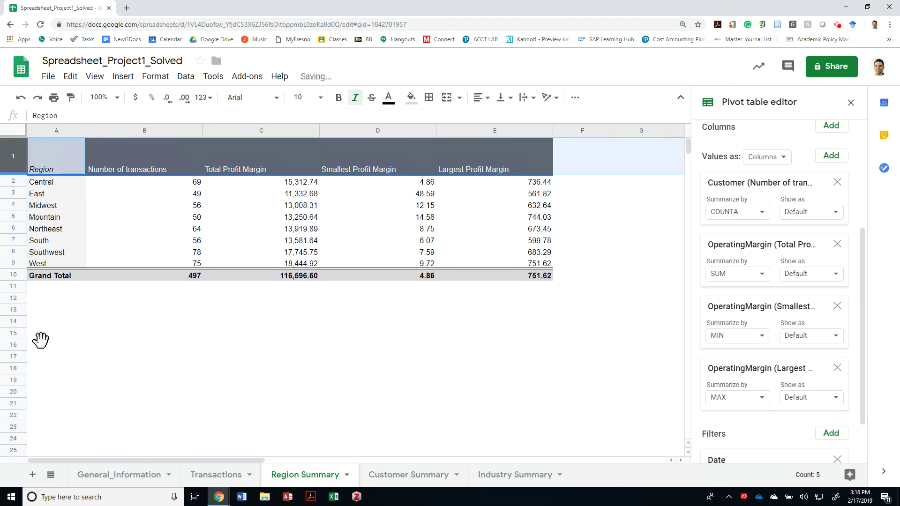
# Turn on text wrapping for the pivot table's header cells A1:E1
pyautogui.moveTo(57, 156); pyautogui.dragTo(495, 156)
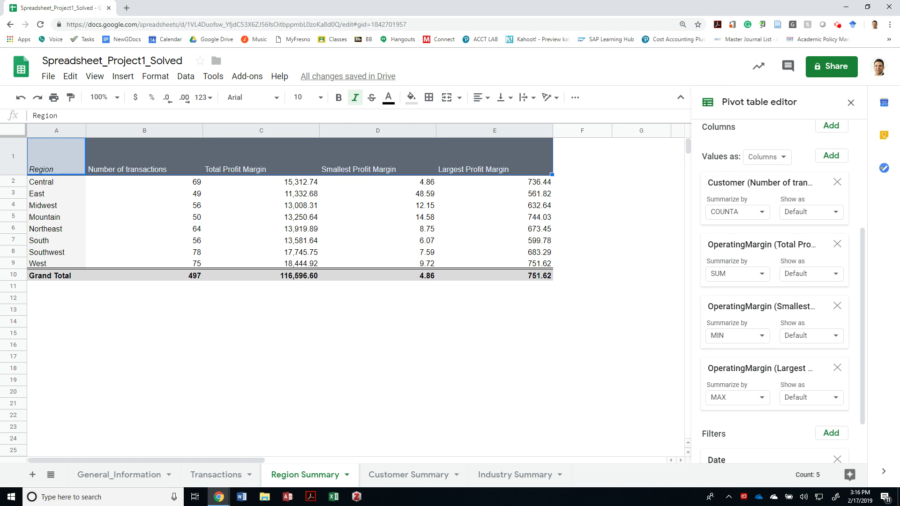
pyautogui.click(575, 97)
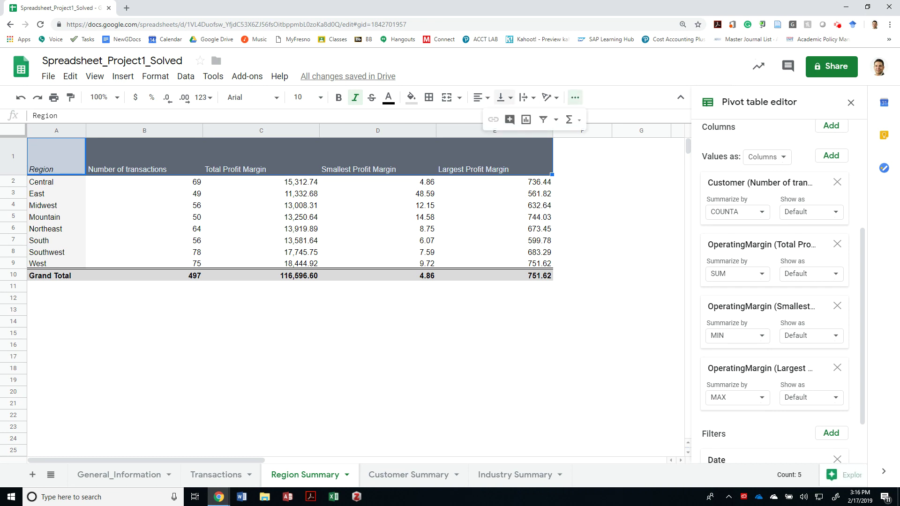
pyautogui.click(527, 97)
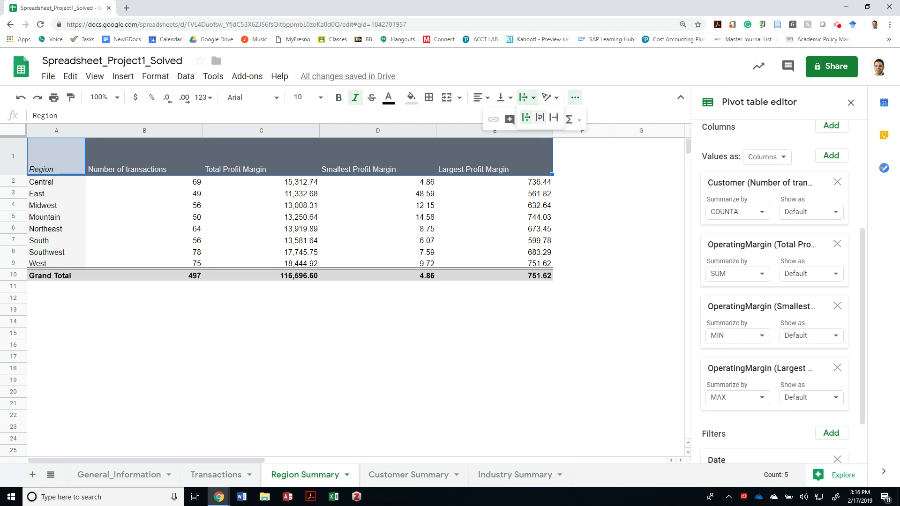
pyautogui.click(540, 118)
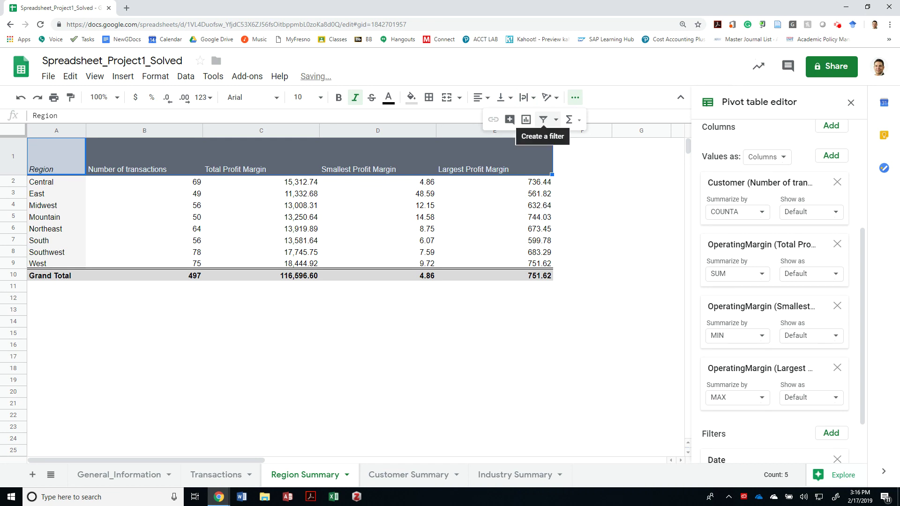
pyautogui.click(448, 164)
# Narrow columns B through E equally so that most of their headers wrap onto two lines
pyautogui.click(184, 130)
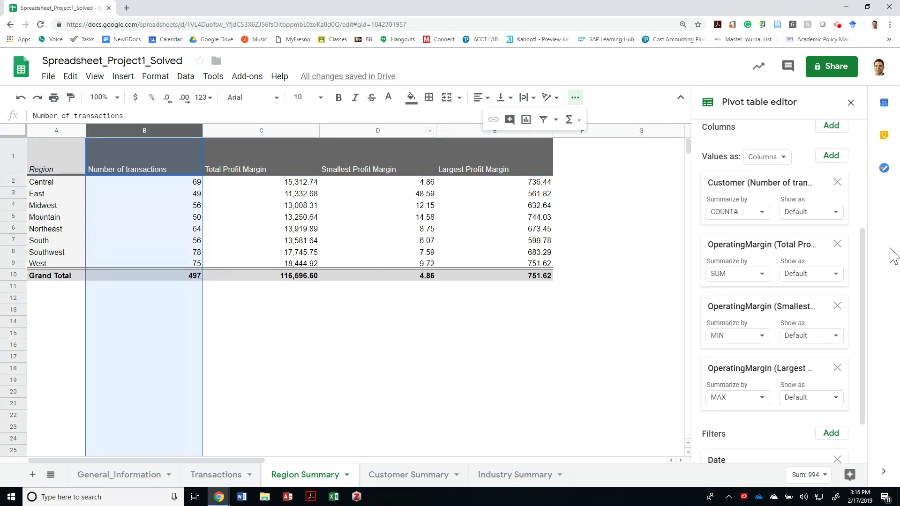
pyautogui.keyDown('shift'); pyautogui.click(457, 130); pyautogui.keyUp('shift')
pyautogui.moveTo(436, 130); pyautogui.dragTo(387, 130)
# Center the header text in cells B1:E1 horizontally
pyautogui.click(314, 165)
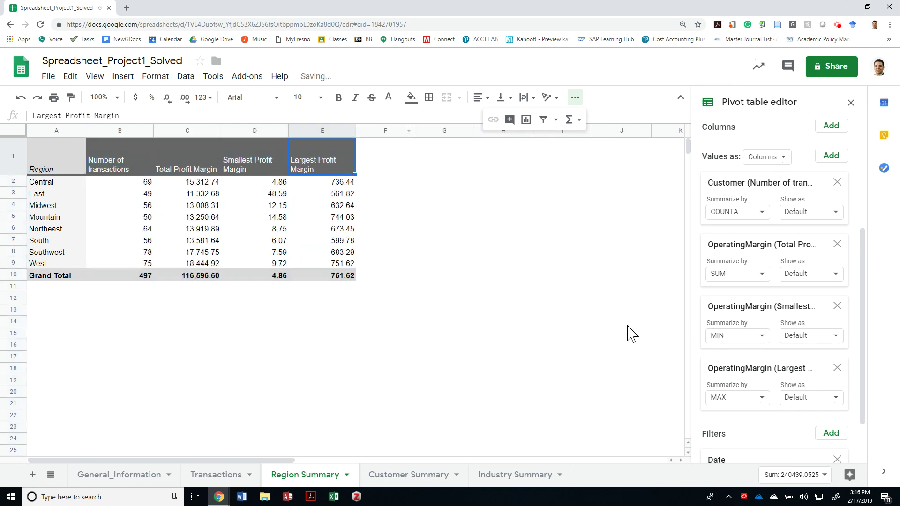
pyautogui.hotkey('shift', 'Left')
pyautogui.hotkey('shift', 'Left')
pyautogui.hotkey('shift', 'Left')
pyautogui.click(478, 97)
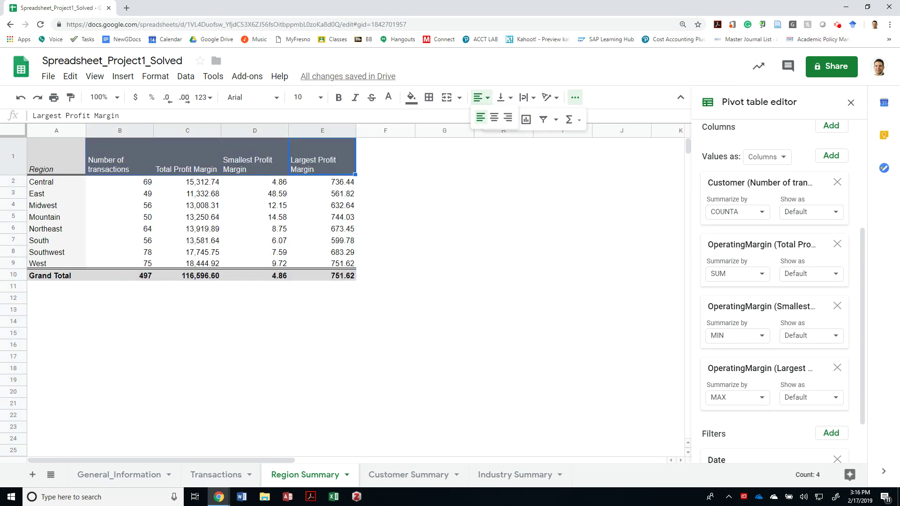
pyautogui.click(494, 117)
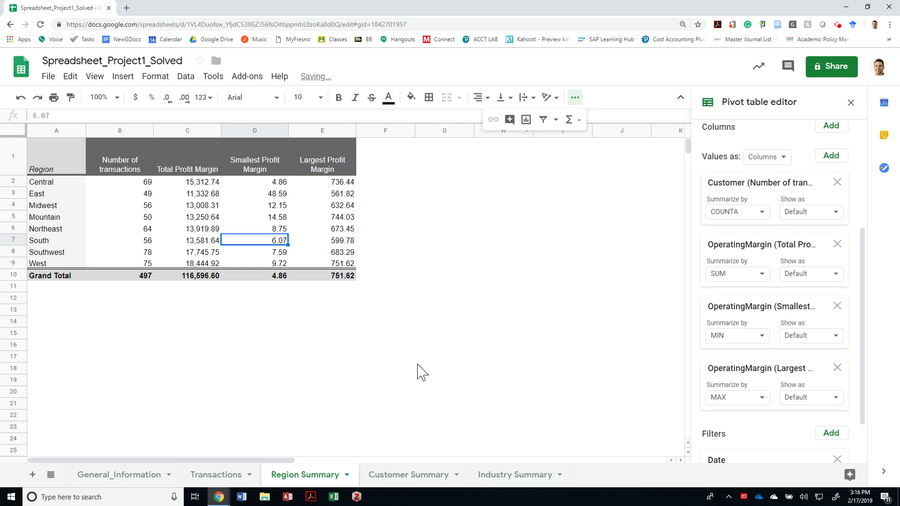
# Apply the Financial number format to the region profit margin values in C2:E9
pyautogui.hotkey('shift', 'Down')
pyautogui.hotkey('shift', 'Down')
pyautogui.hotkey('shift', 'Down')
pyautogui.hotkey('shift', 'Down')
pyautogui.hotkey('shift', 'Right')
pyautogui.hotkey('shift', 'Right')
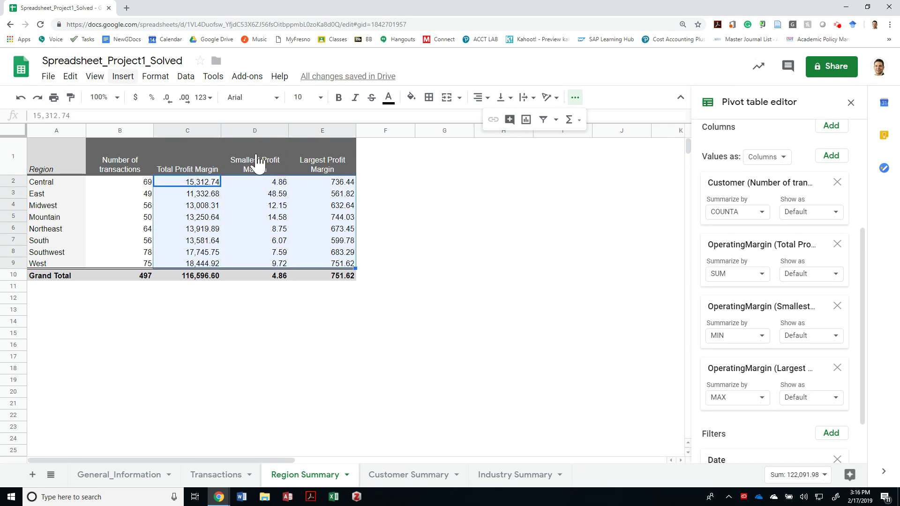
pyautogui.hotkey('alt', 'i')
pyautogui.hotkey('alt', 'd')
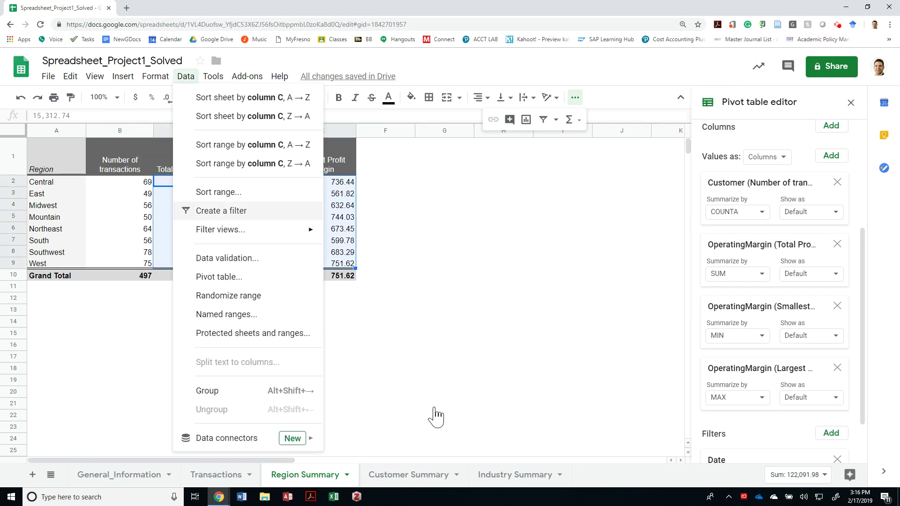
pyautogui.moveTo(152, 78)
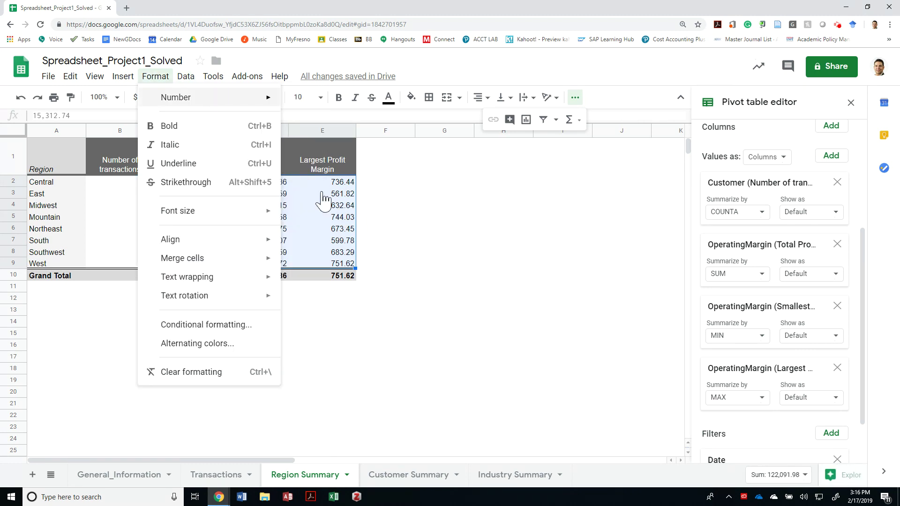
pyautogui.moveTo(211, 97)
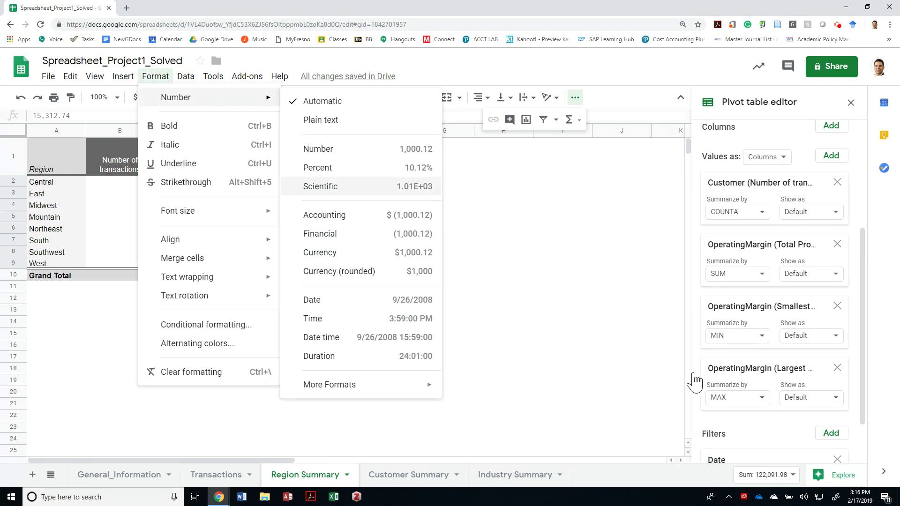
pyautogui.click(346, 233)
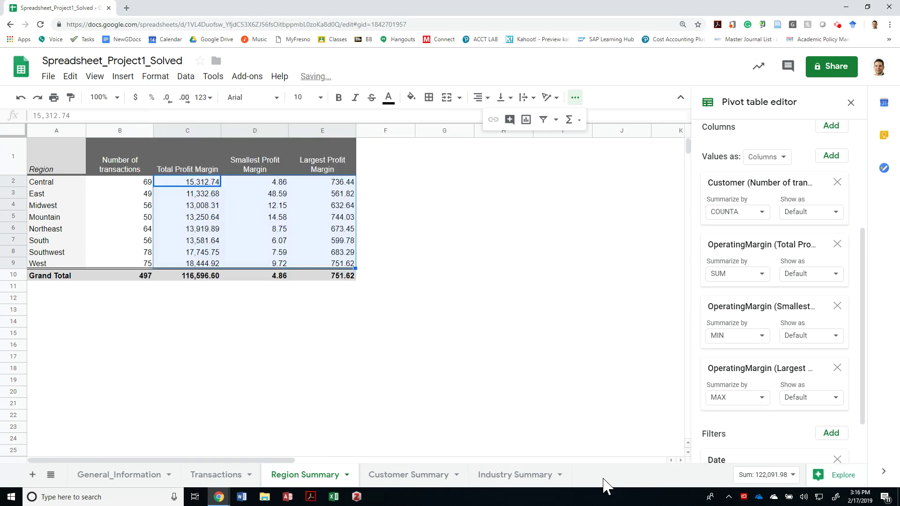
pyautogui.click(296, 241)
# Format the Grand Total profit margin values in C10:E10 as currency
pyautogui.click(188, 276)
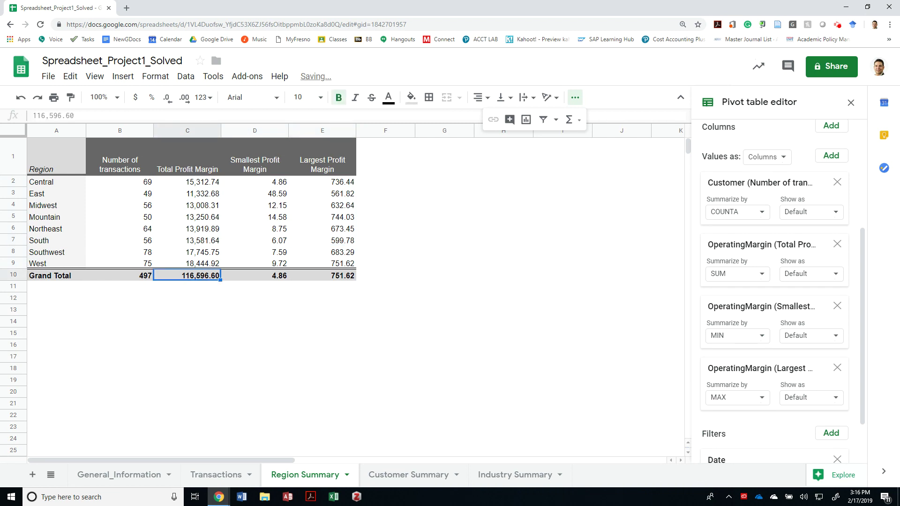
pyautogui.moveTo(188, 275); pyautogui.dragTo(322, 275)
pyautogui.click(135, 98)
pyautogui.click(188, 310)
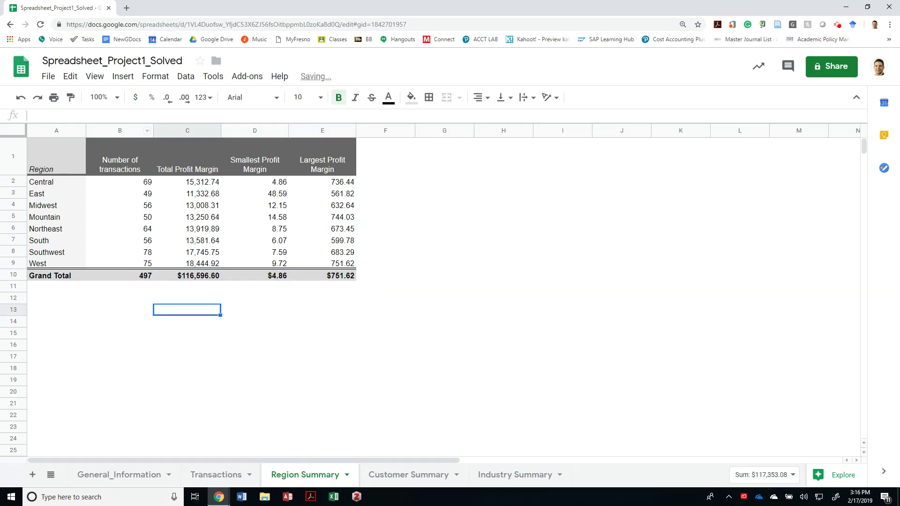
# Capitalize the second word of the B1 header so it reads "Number of Transactions"
pyautogui.click(124, 167)
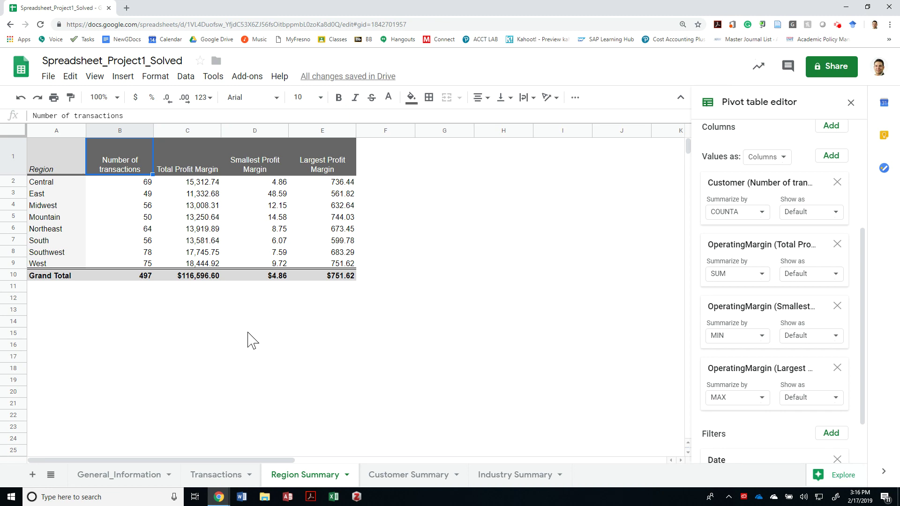
pyautogui.click(90, 116)
pyautogui.write('T')
pyautogui.press('Delete')
pyautogui.press('Return')
pyautogui.press('Right')
pyautogui.press('Up')
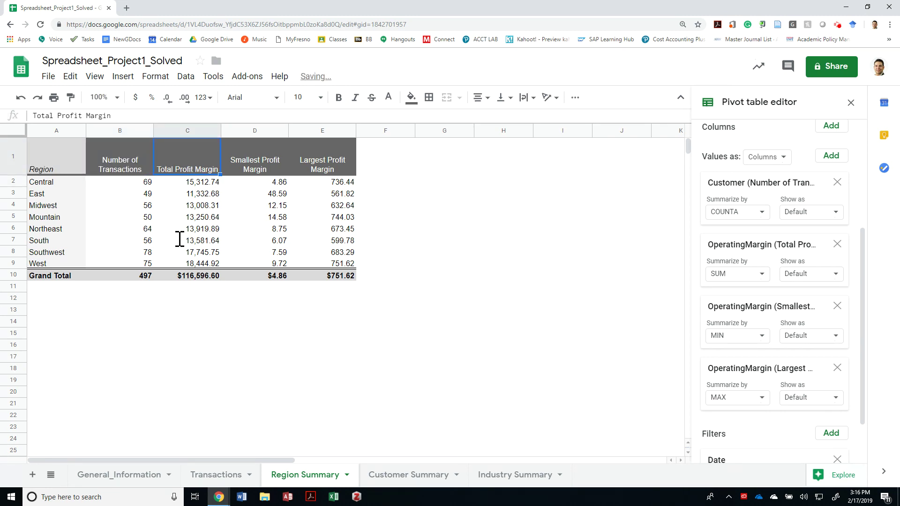
# Narrow columns B through E slightly and equally so the Total Profit Margin header also wraps onto two lines
pyautogui.press('Left')
pyautogui.hotkey('ctrl', 'space')
pyautogui.hotkey('shift', 'Right')
pyautogui.hotkey('shift', 'Right')
pyautogui.hotkey('shift', 'Right')
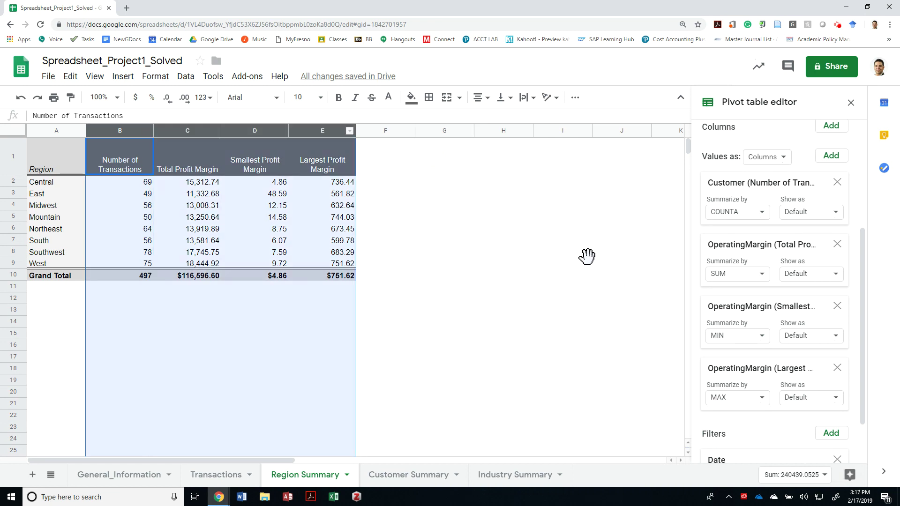
pyautogui.moveTo(285, 129); pyautogui.dragTo(284, 129)
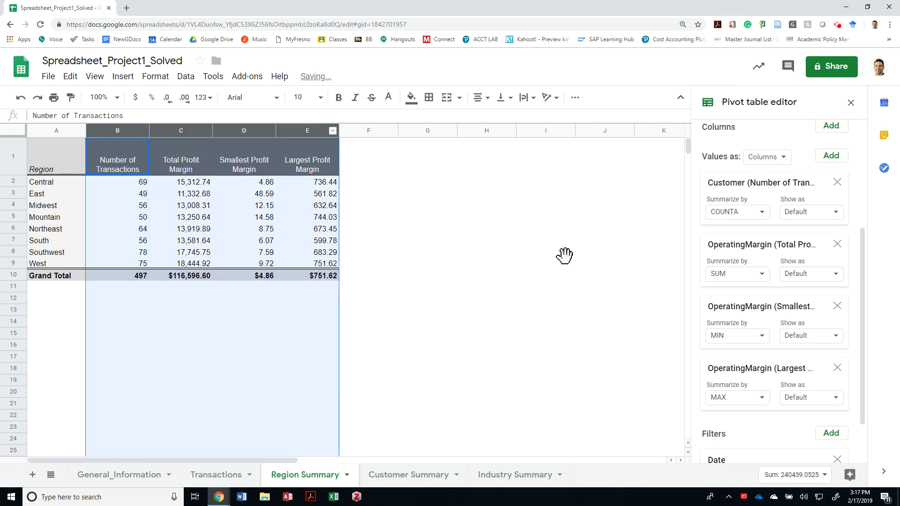
pyautogui.click(239, 193)
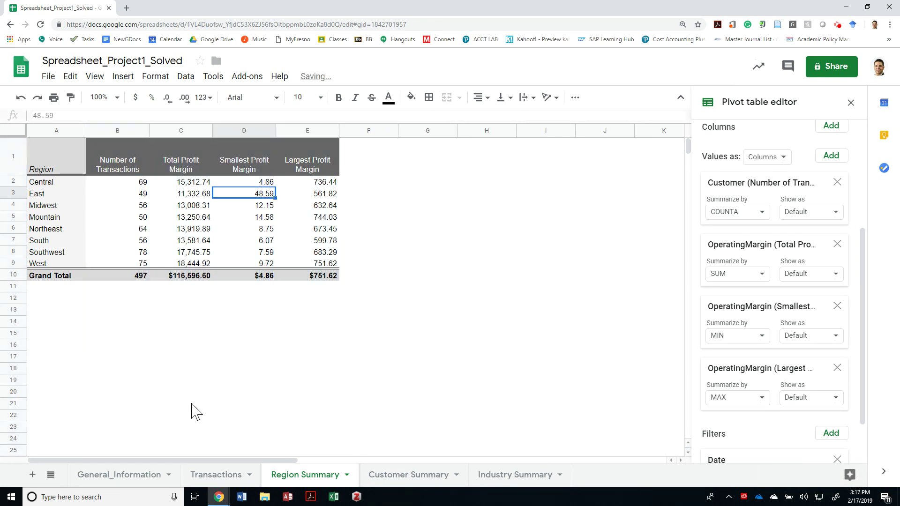
# Apply alternating colors with a header to A1:E10, using the default blue-grey style
pyautogui.click(117, 156)
pyautogui.moveTo(57, 157); pyautogui.dragTo(328, 277)
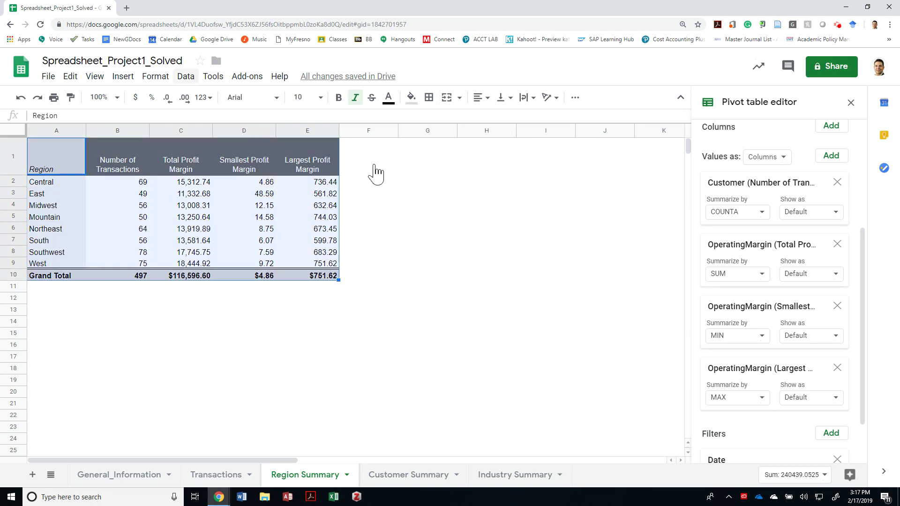
pyautogui.click(186, 76)
pyautogui.moveTo(155, 76)
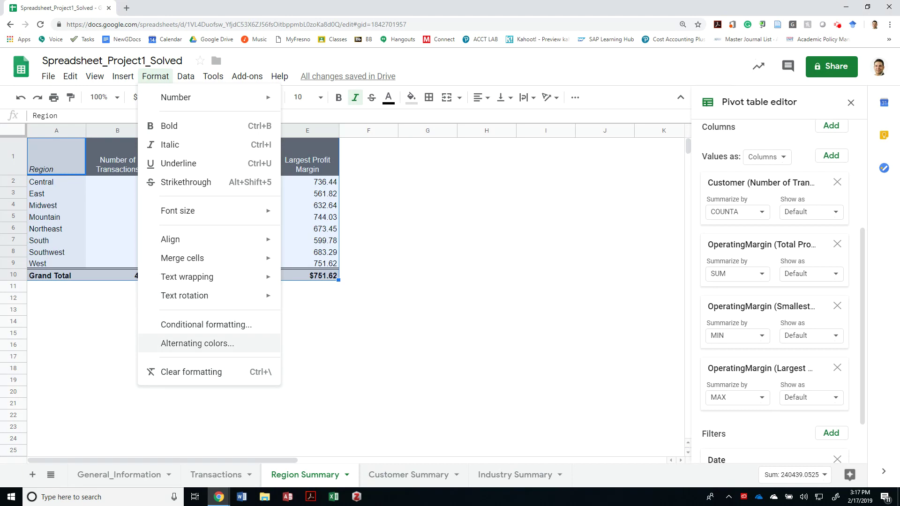
pyautogui.click(197, 344)
pyautogui.click(736, 231)
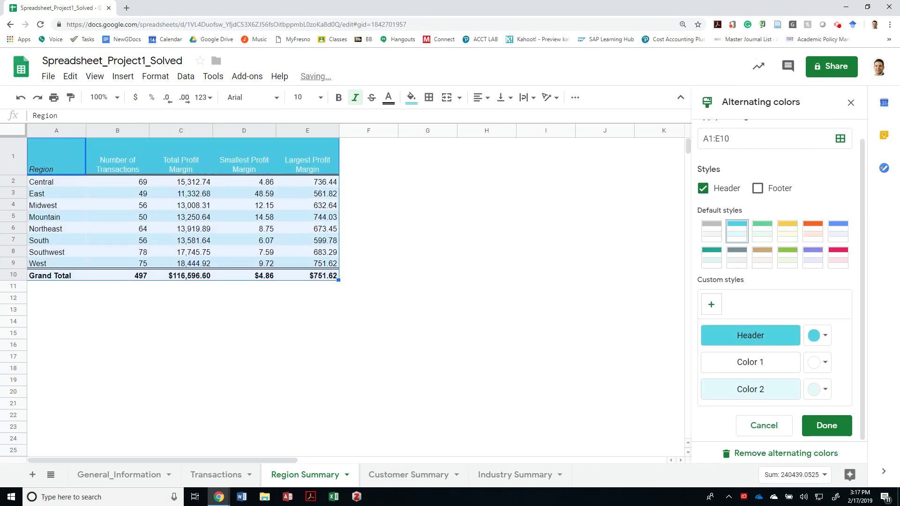
pyautogui.click(712, 232)
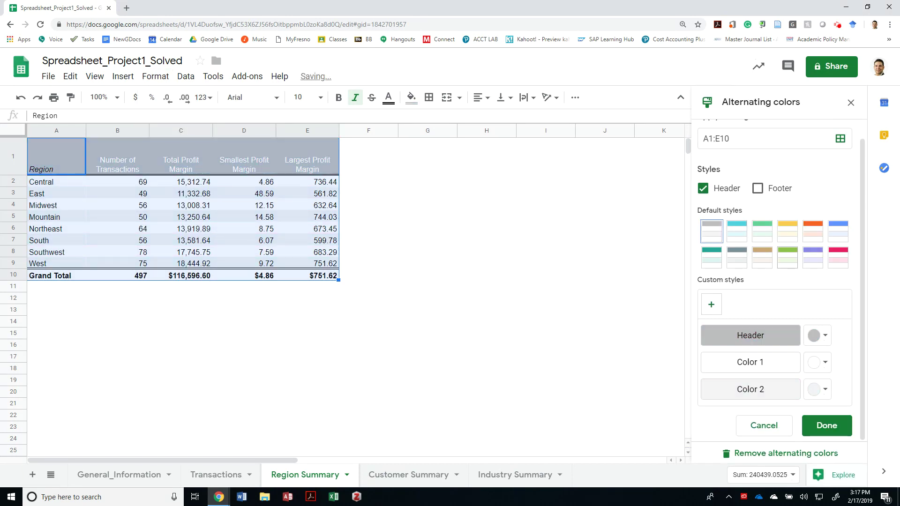
pyautogui.click(787, 258)
pyautogui.click(763, 257)
pyautogui.click(736, 258)
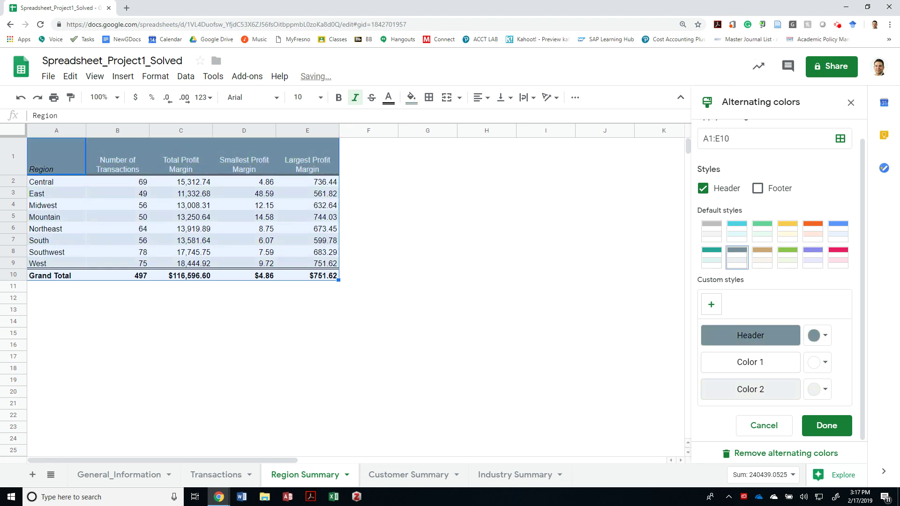
pyautogui.click(827, 425)
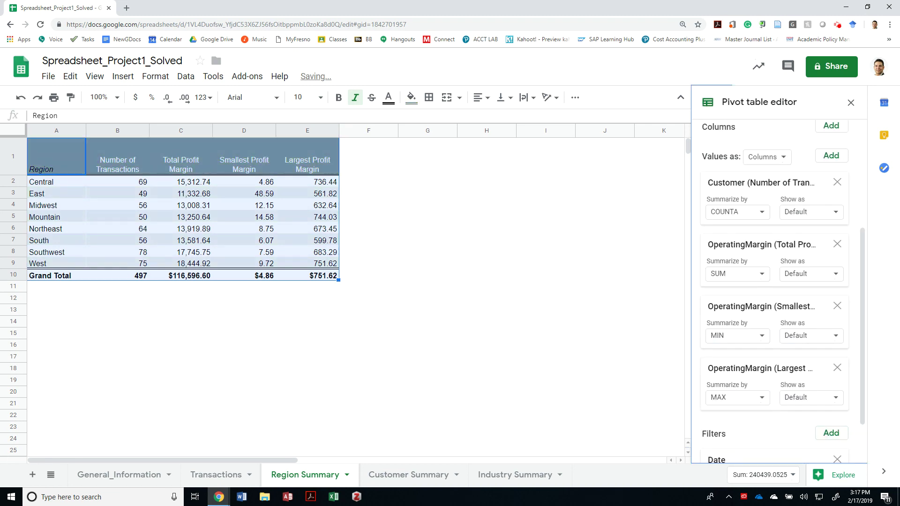
pyautogui.click(428, 392)
# Change the text color of the Region header in A1 to a very light, near-white grey
pyautogui.hotkey('ctrl', 'Home')
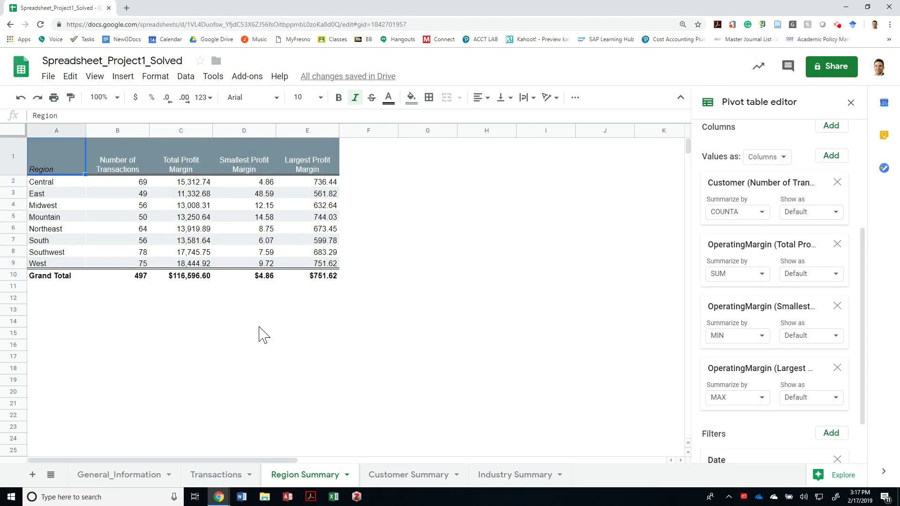
pyautogui.click(391, 98)
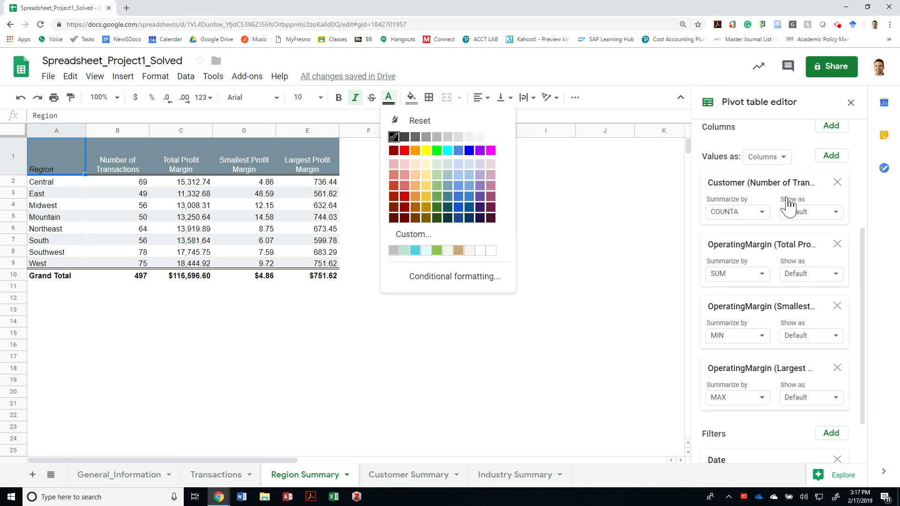
pyautogui.click(481, 136)
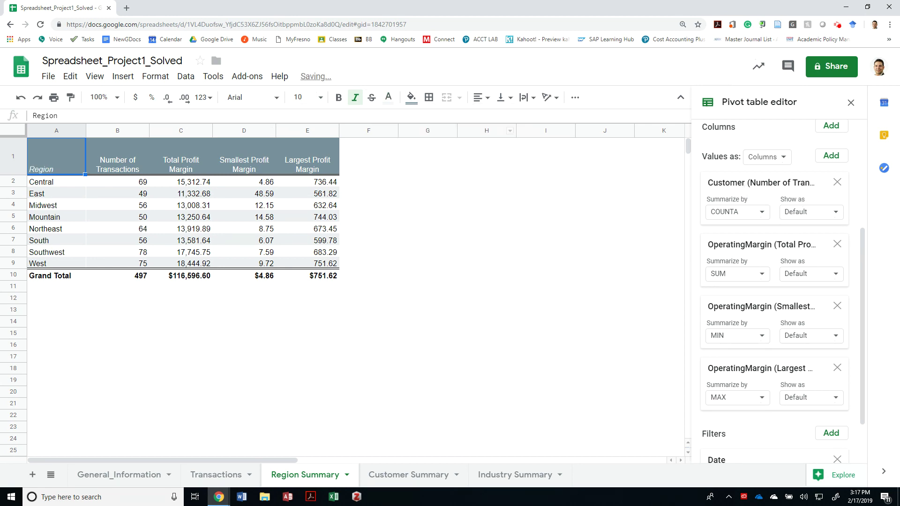
pyautogui.click(375, 166)
# Make the header text in cells A1:E1 bold
pyautogui.moveTo(75, 165); pyautogui.dragTo(308, 160)
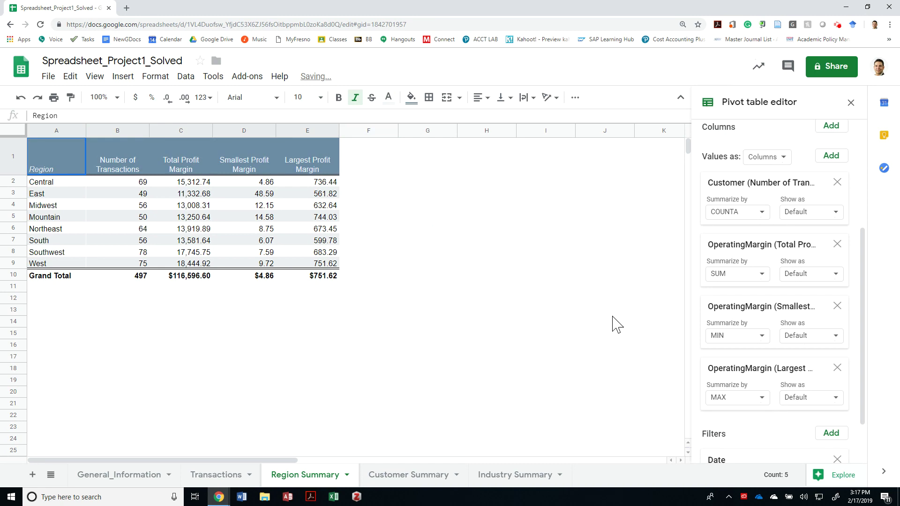
pyautogui.hotkey('ctrl', 'b')
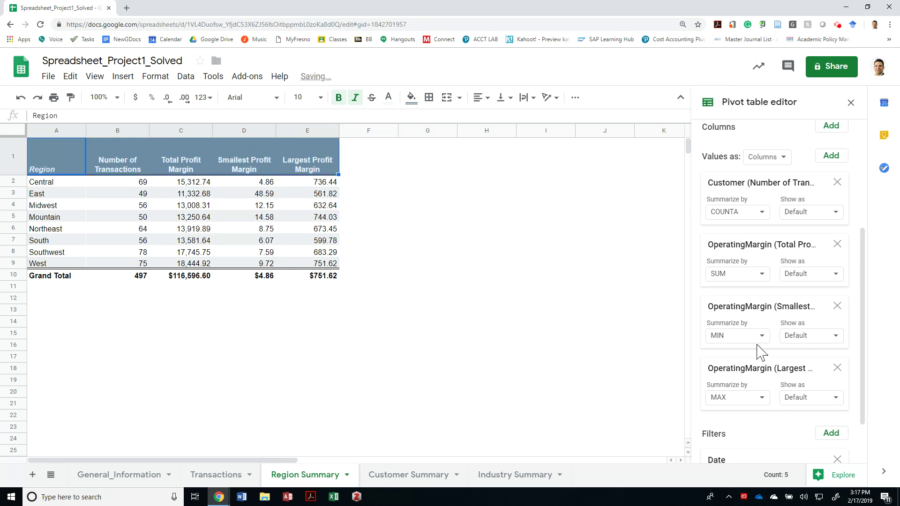
pyautogui.click(368, 156)
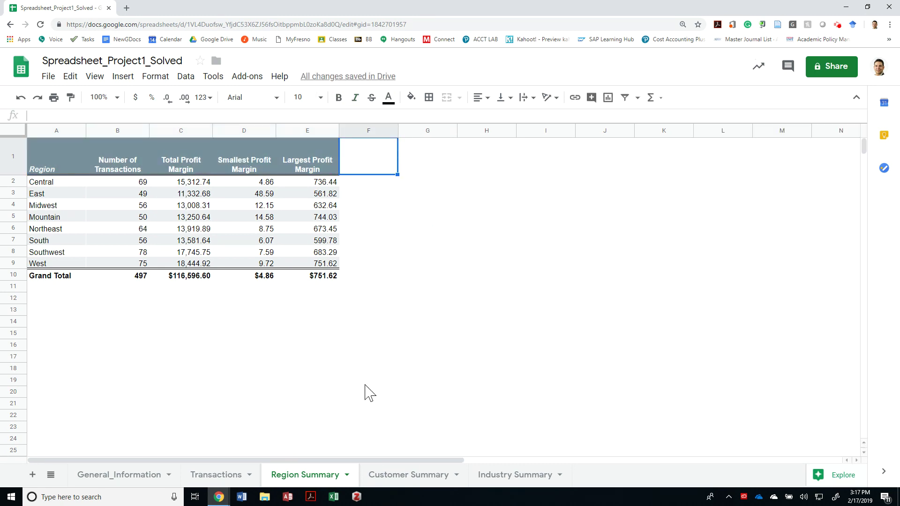
pyautogui.click(180, 194)
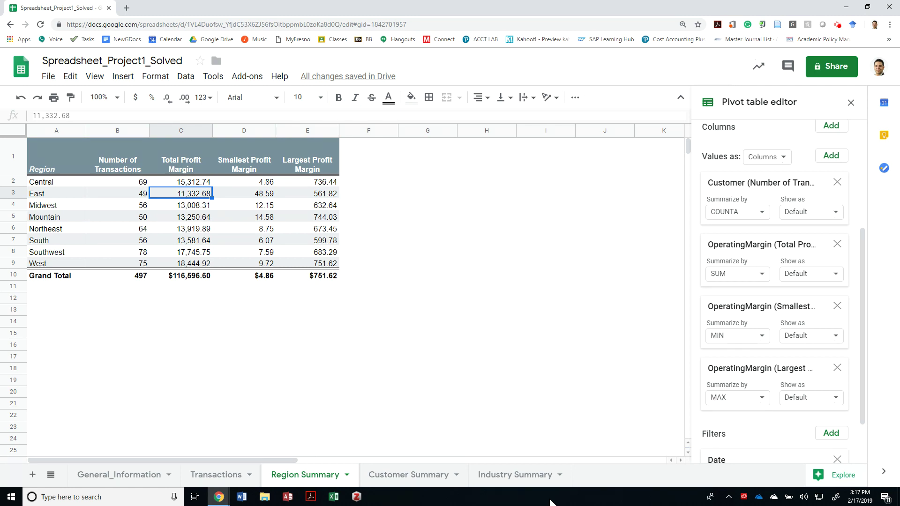
pyautogui.press('Right')
pyautogui.press('Right')
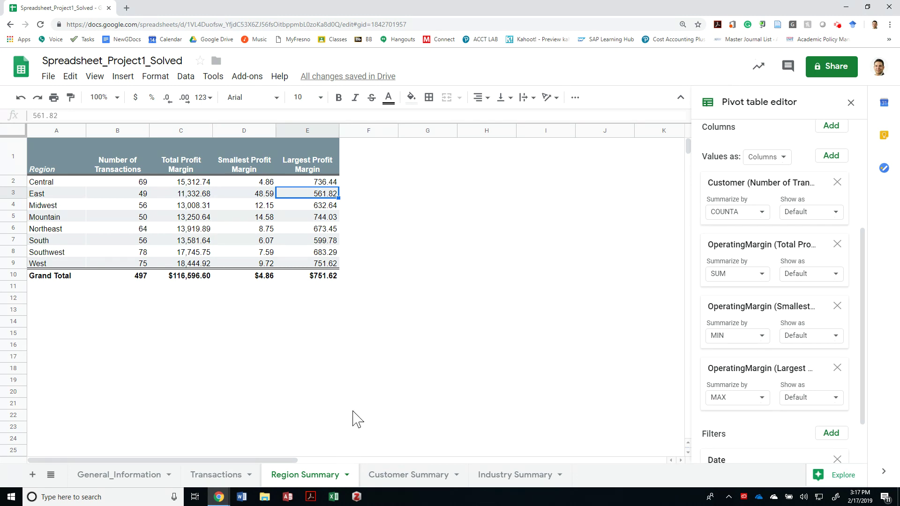
pyautogui.press('Up')
pyautogui.press('Left')
pyautogui.press('Left')
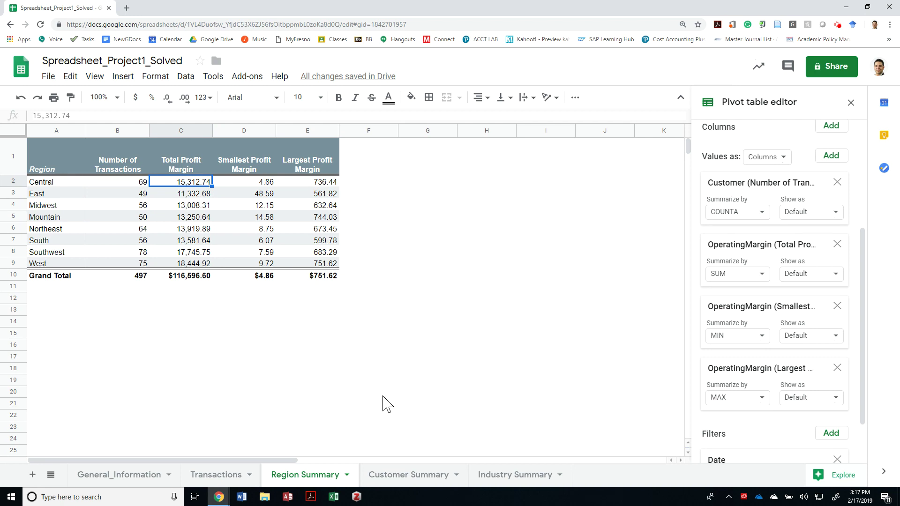
pyautogui.press('Down')
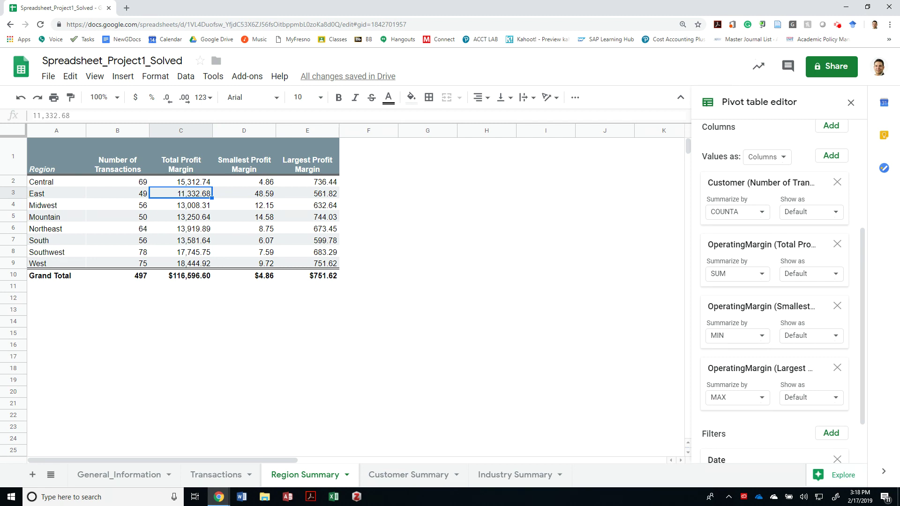
pyautogui.click(546, 252)
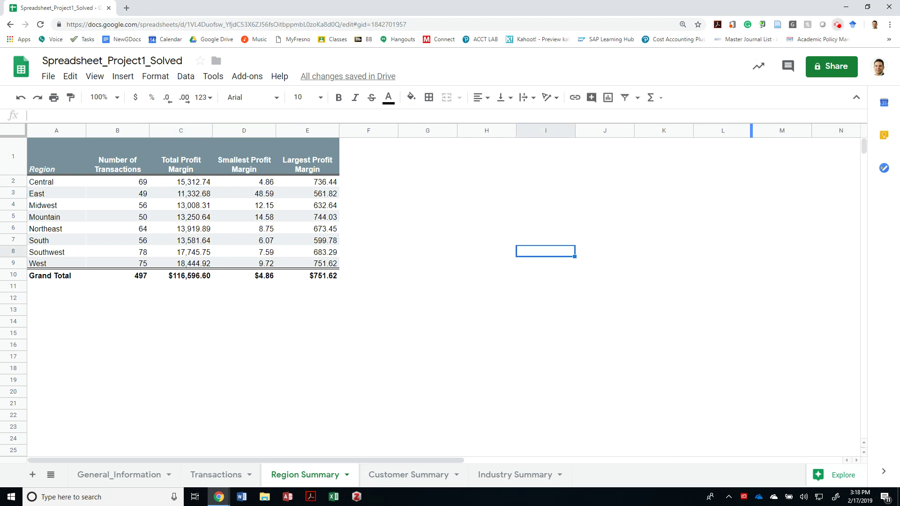